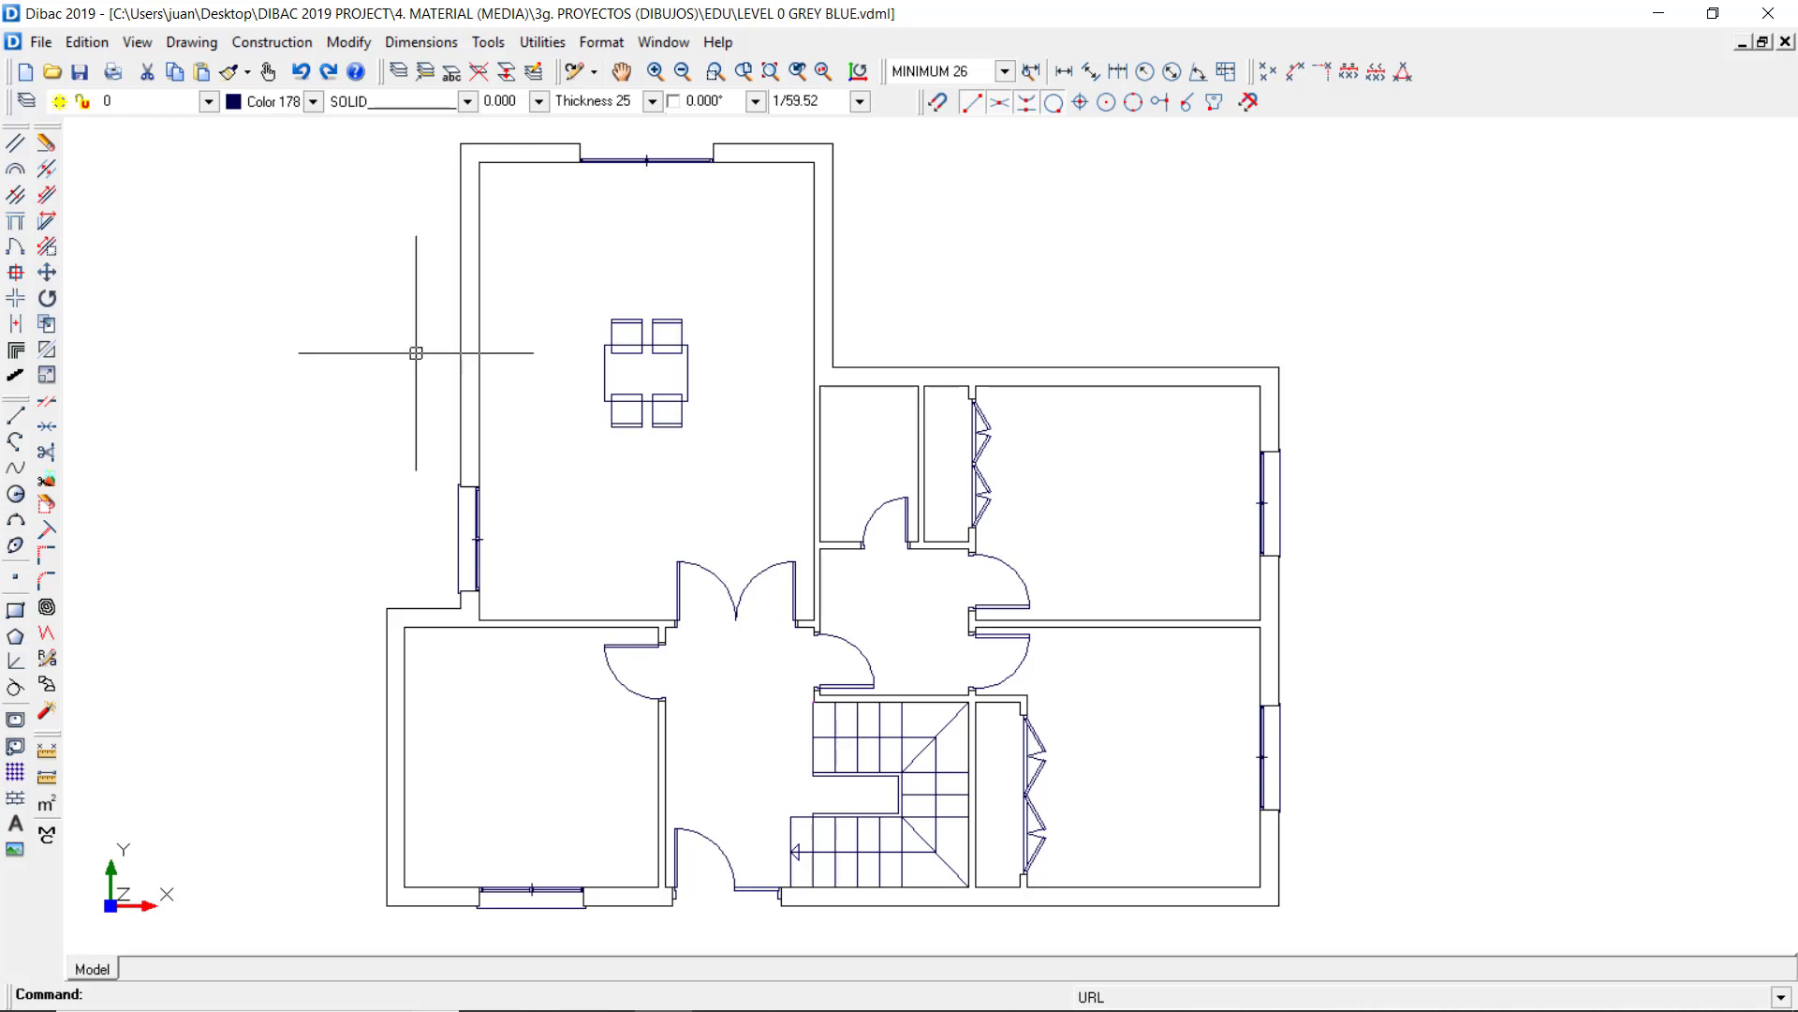
Step: Copy the IKEA LISABO / IDOLF product page address from Chrome and return to the floor plan
left_click(642, 357)
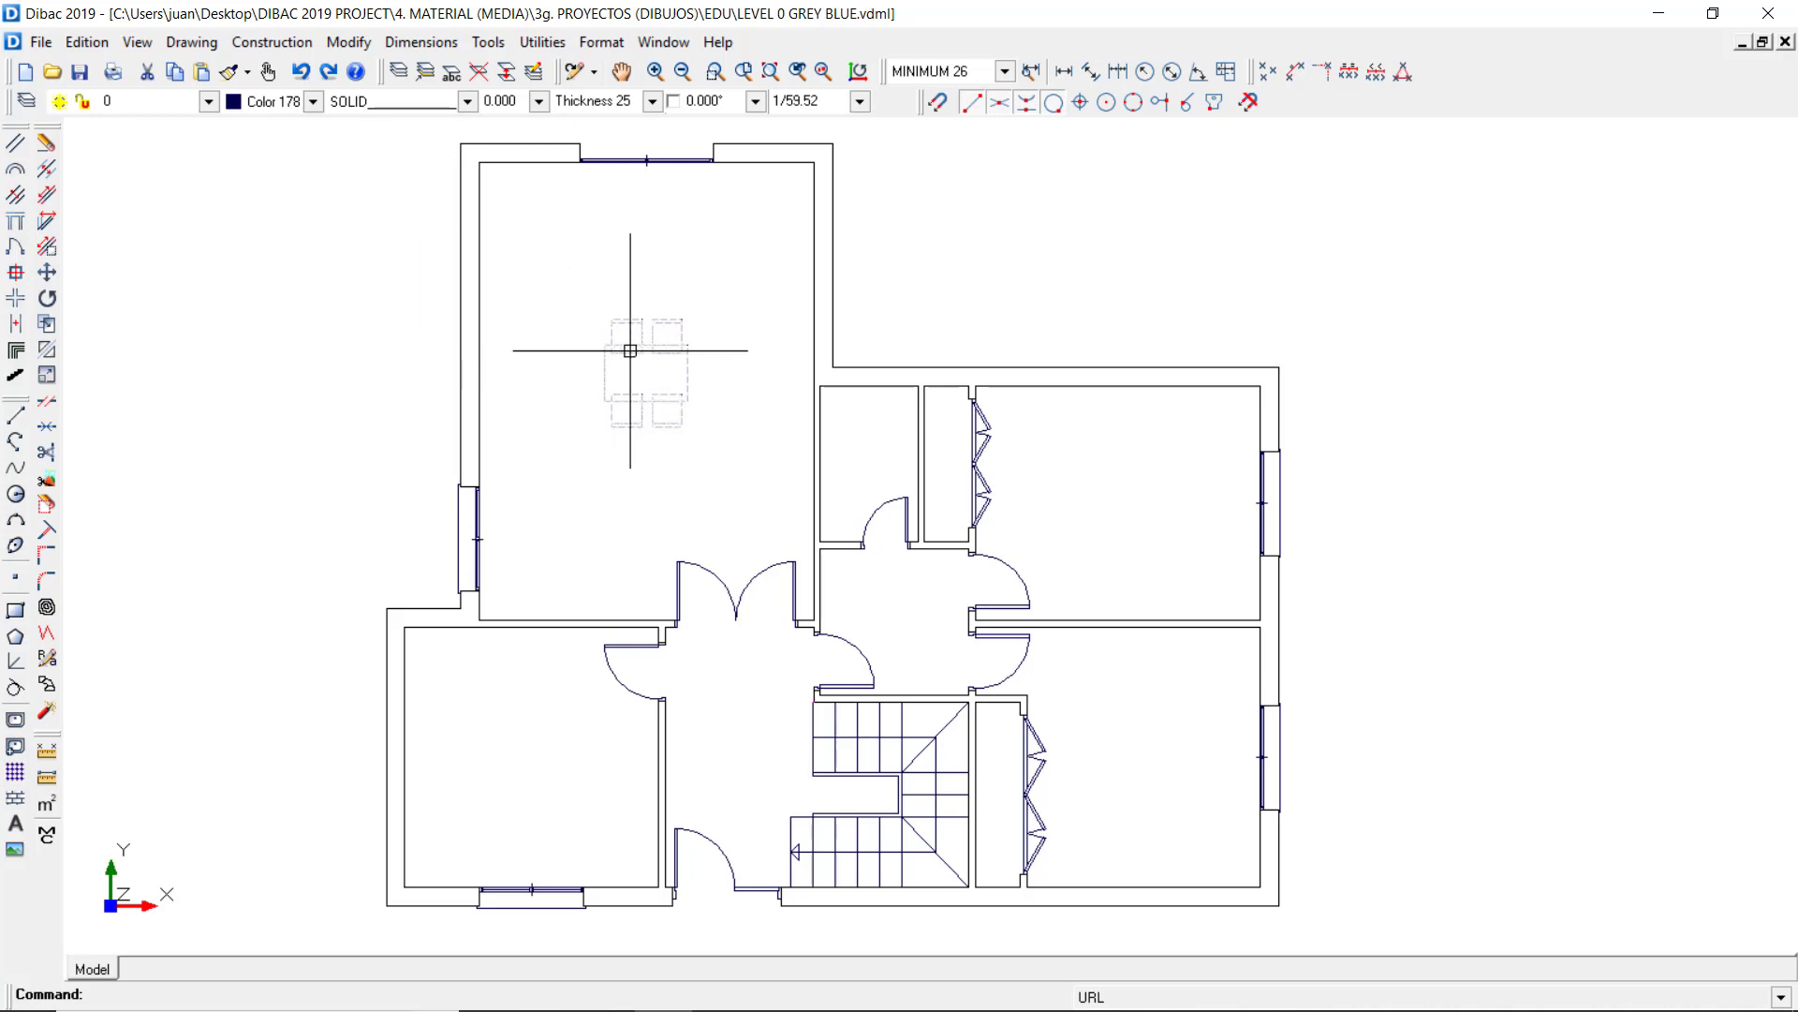
key("Escape")
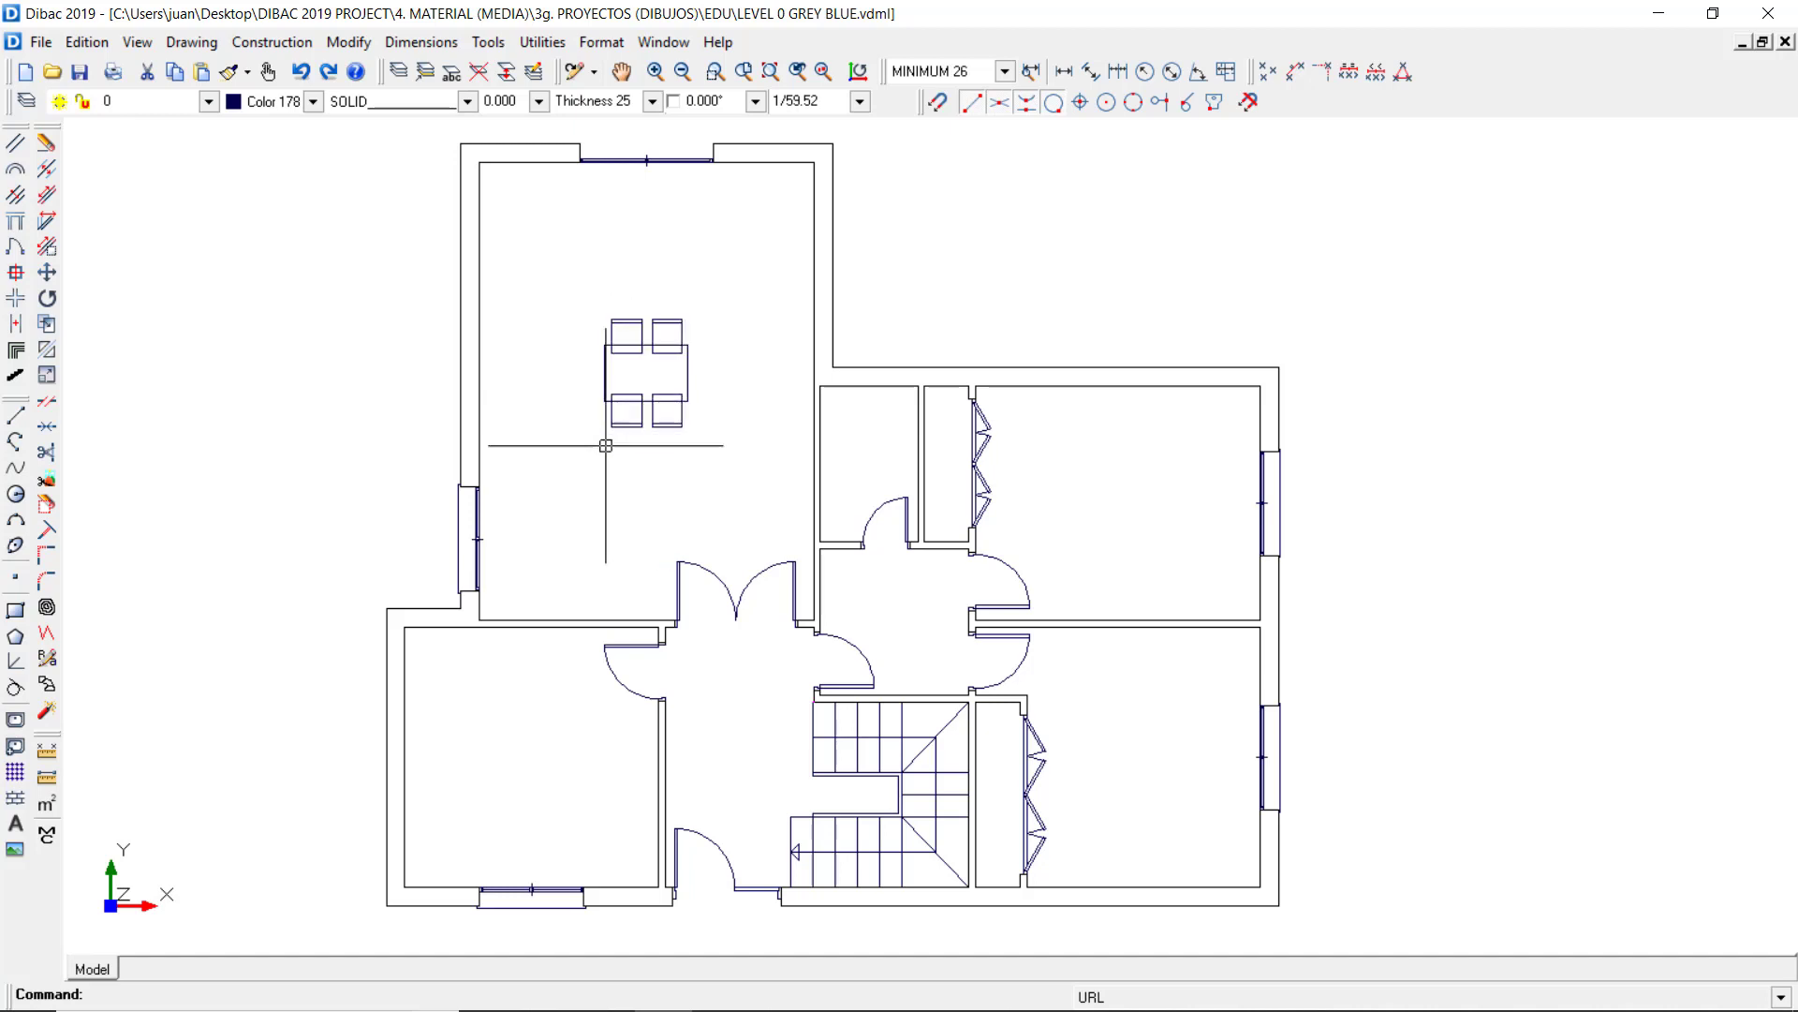
key("super+Tab")
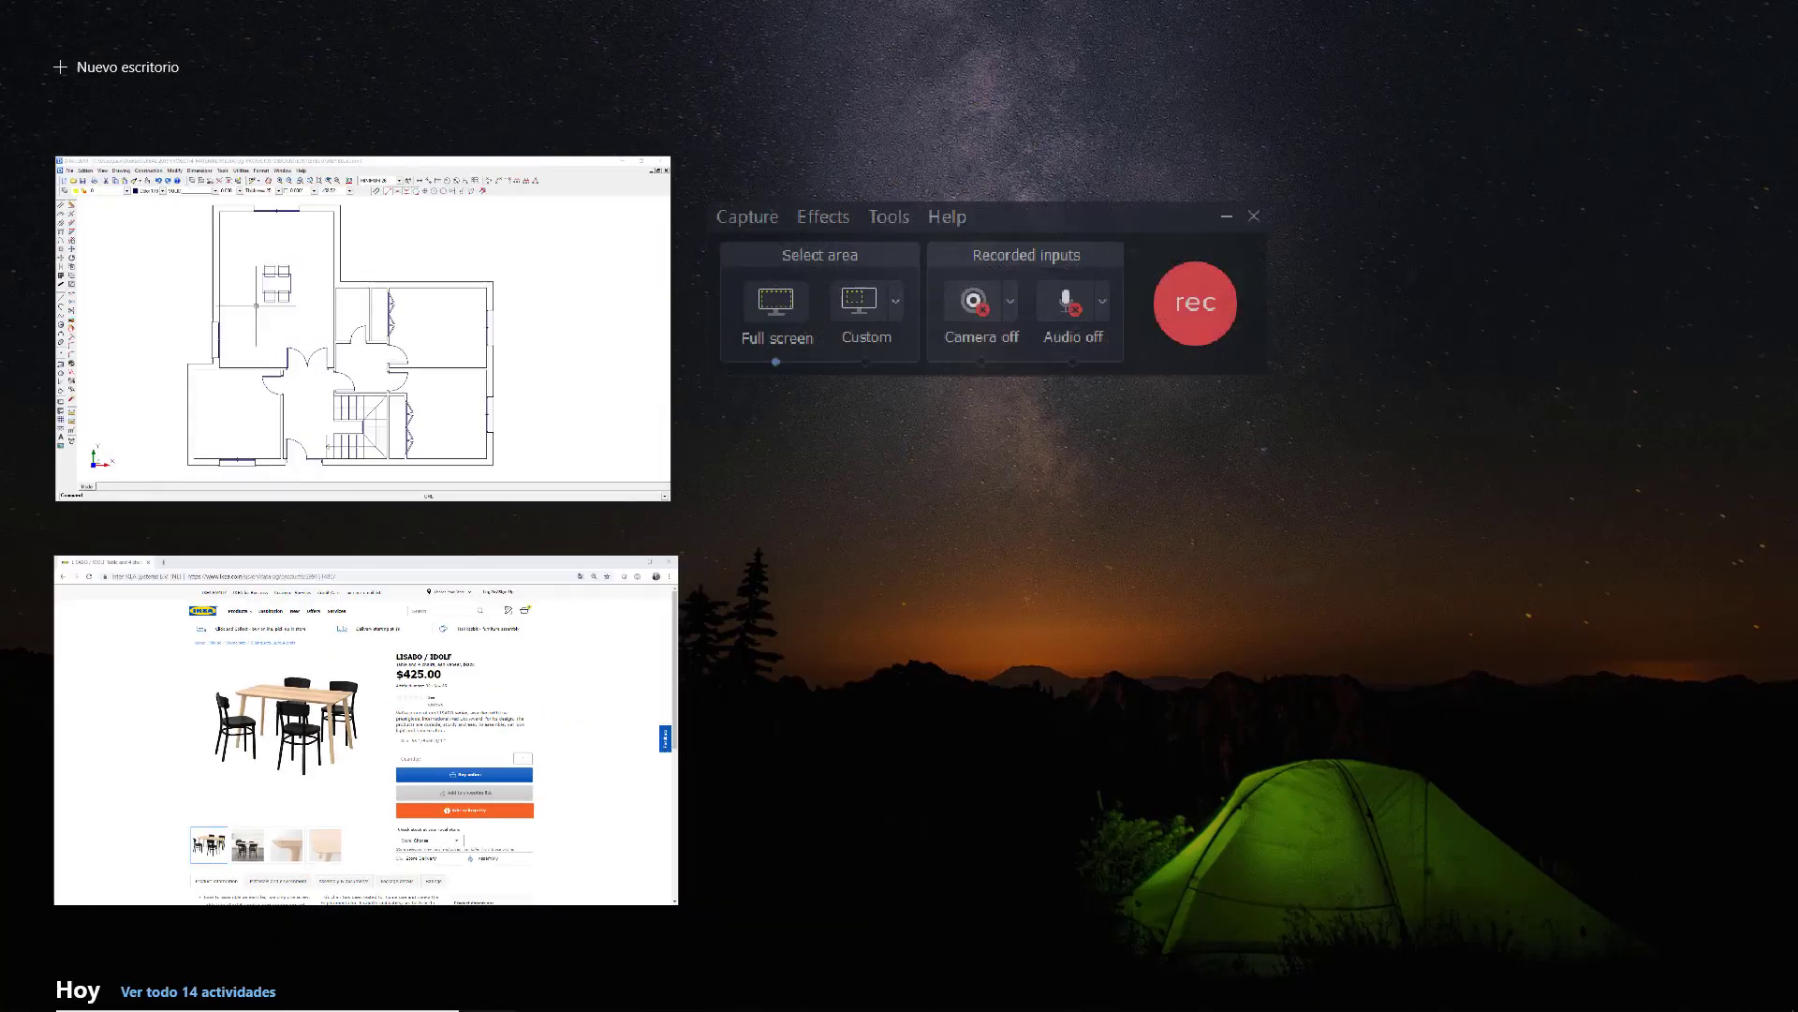
left_click(410, 650)
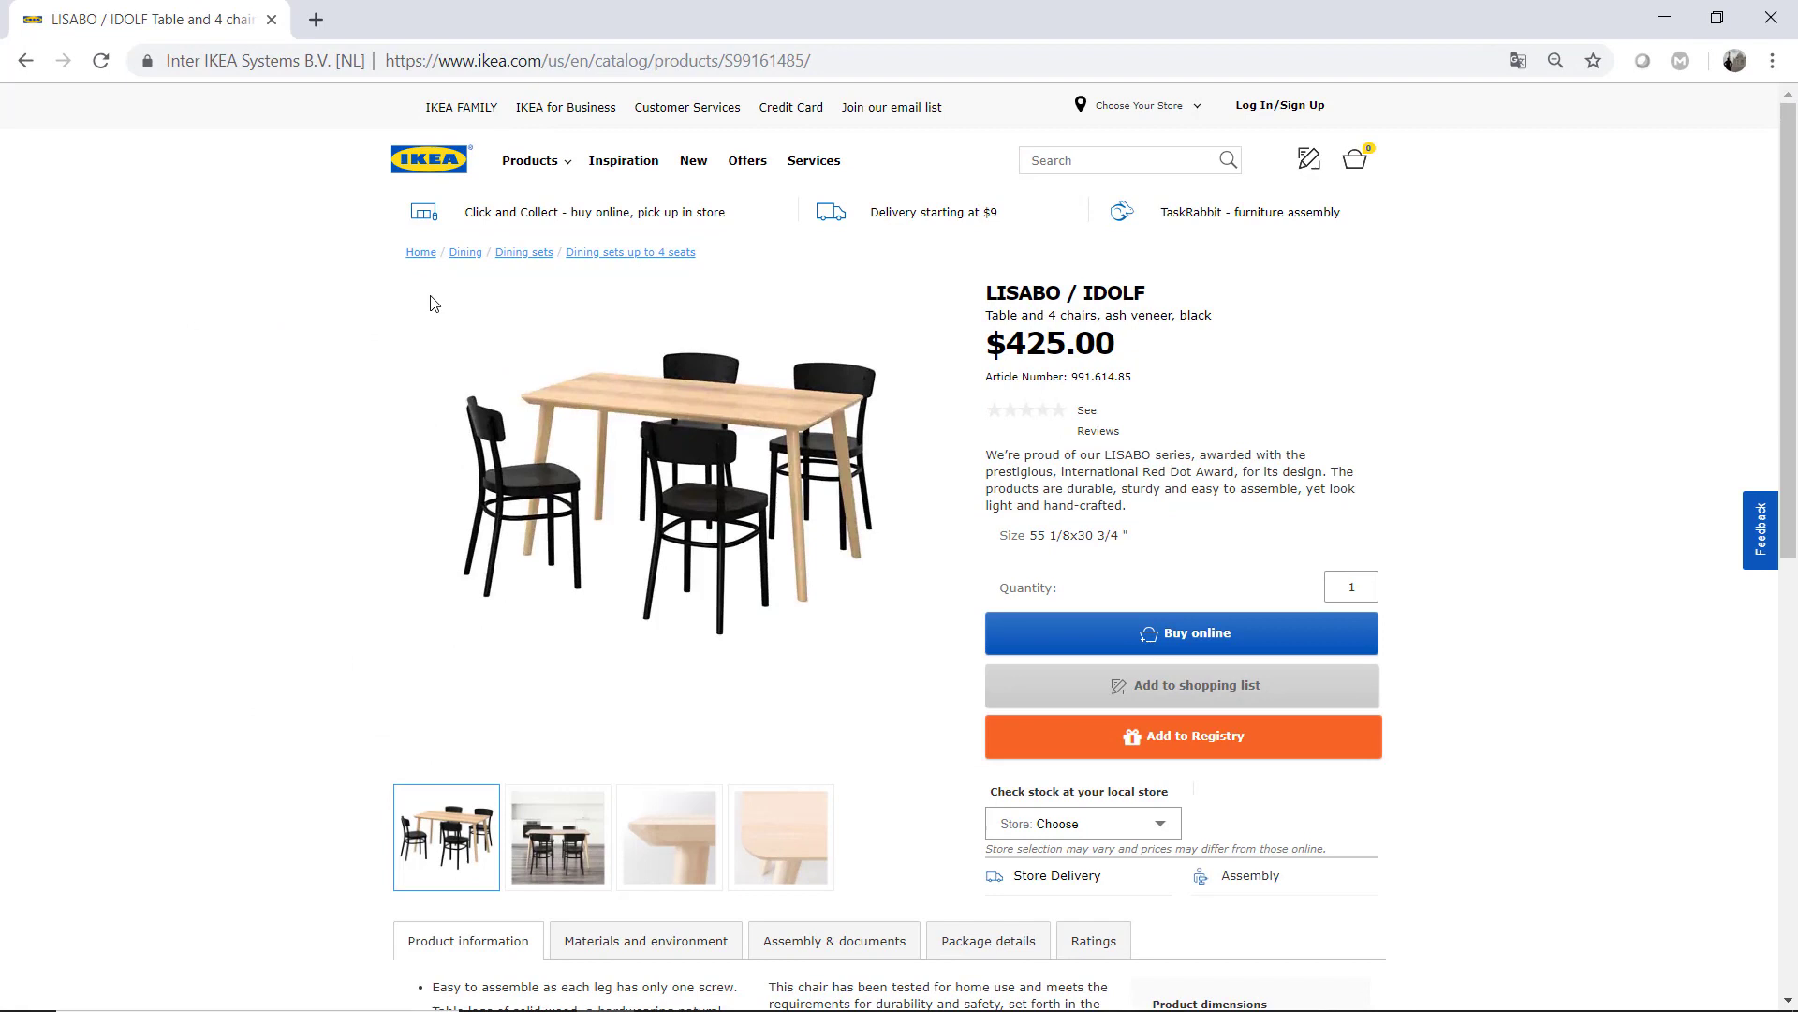
left_click(516, 66)
key("super+c")
right_click(530, 69)
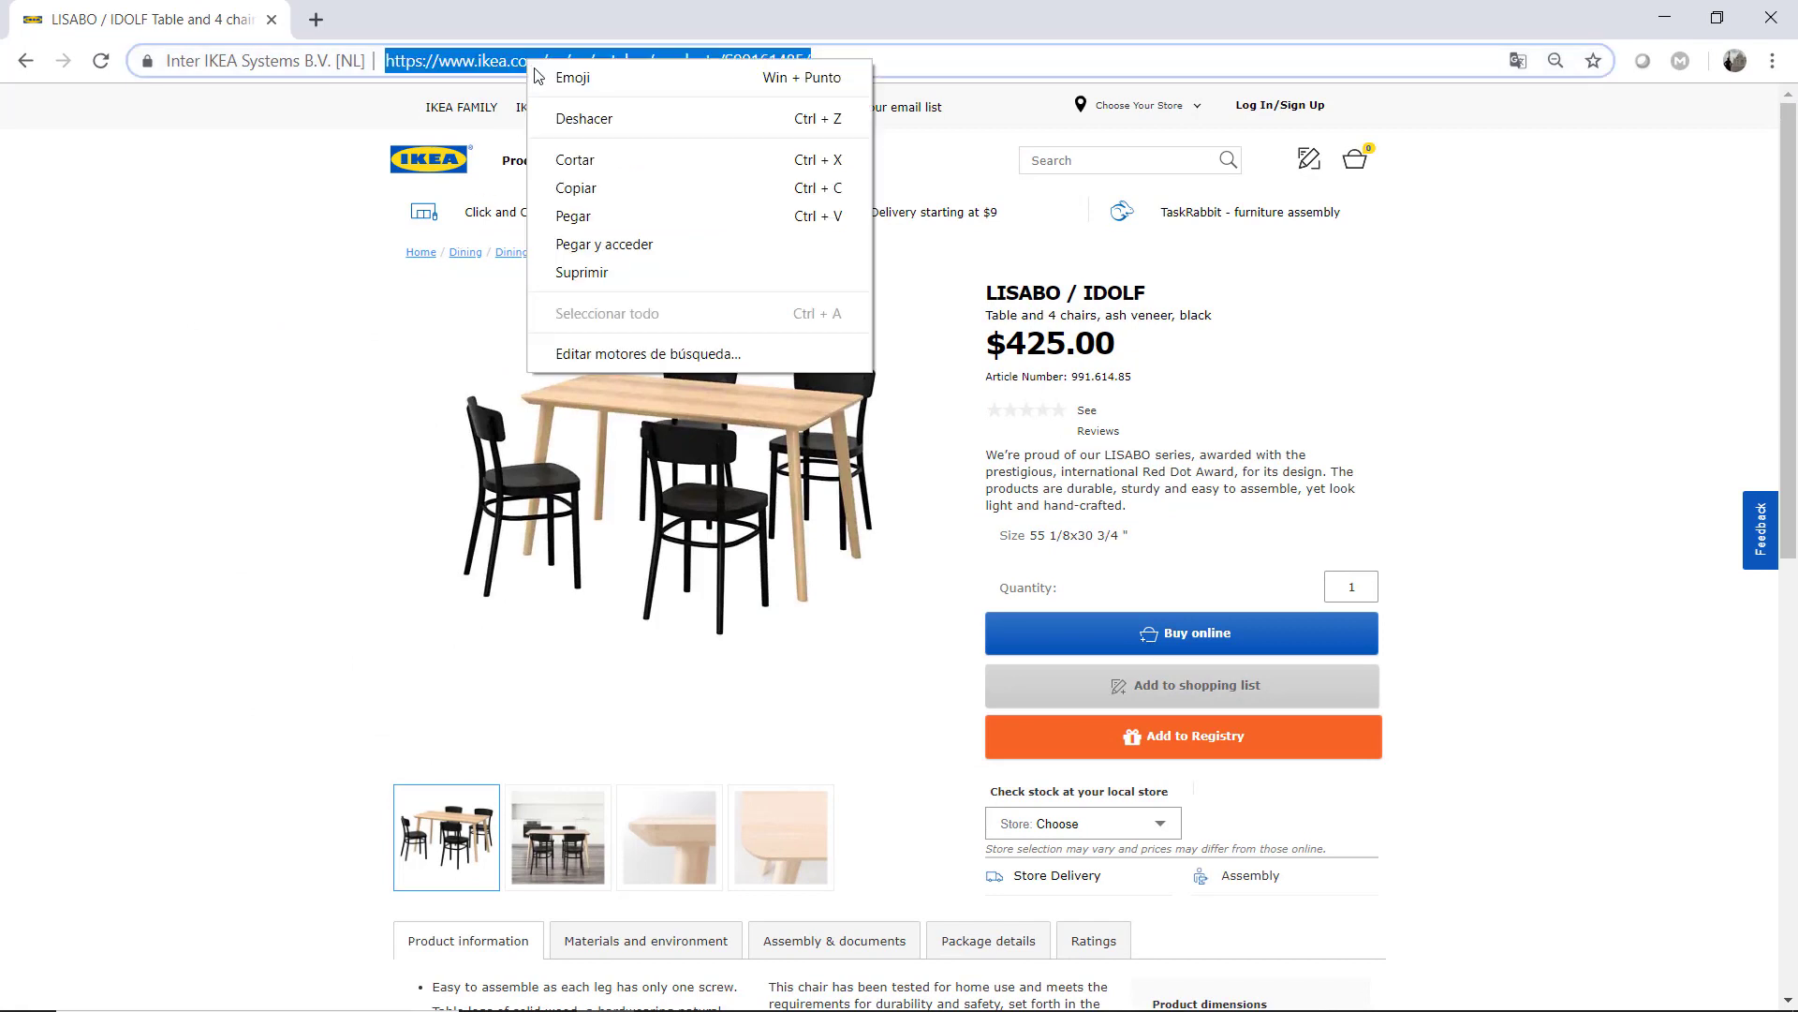
left_click(576, 192)
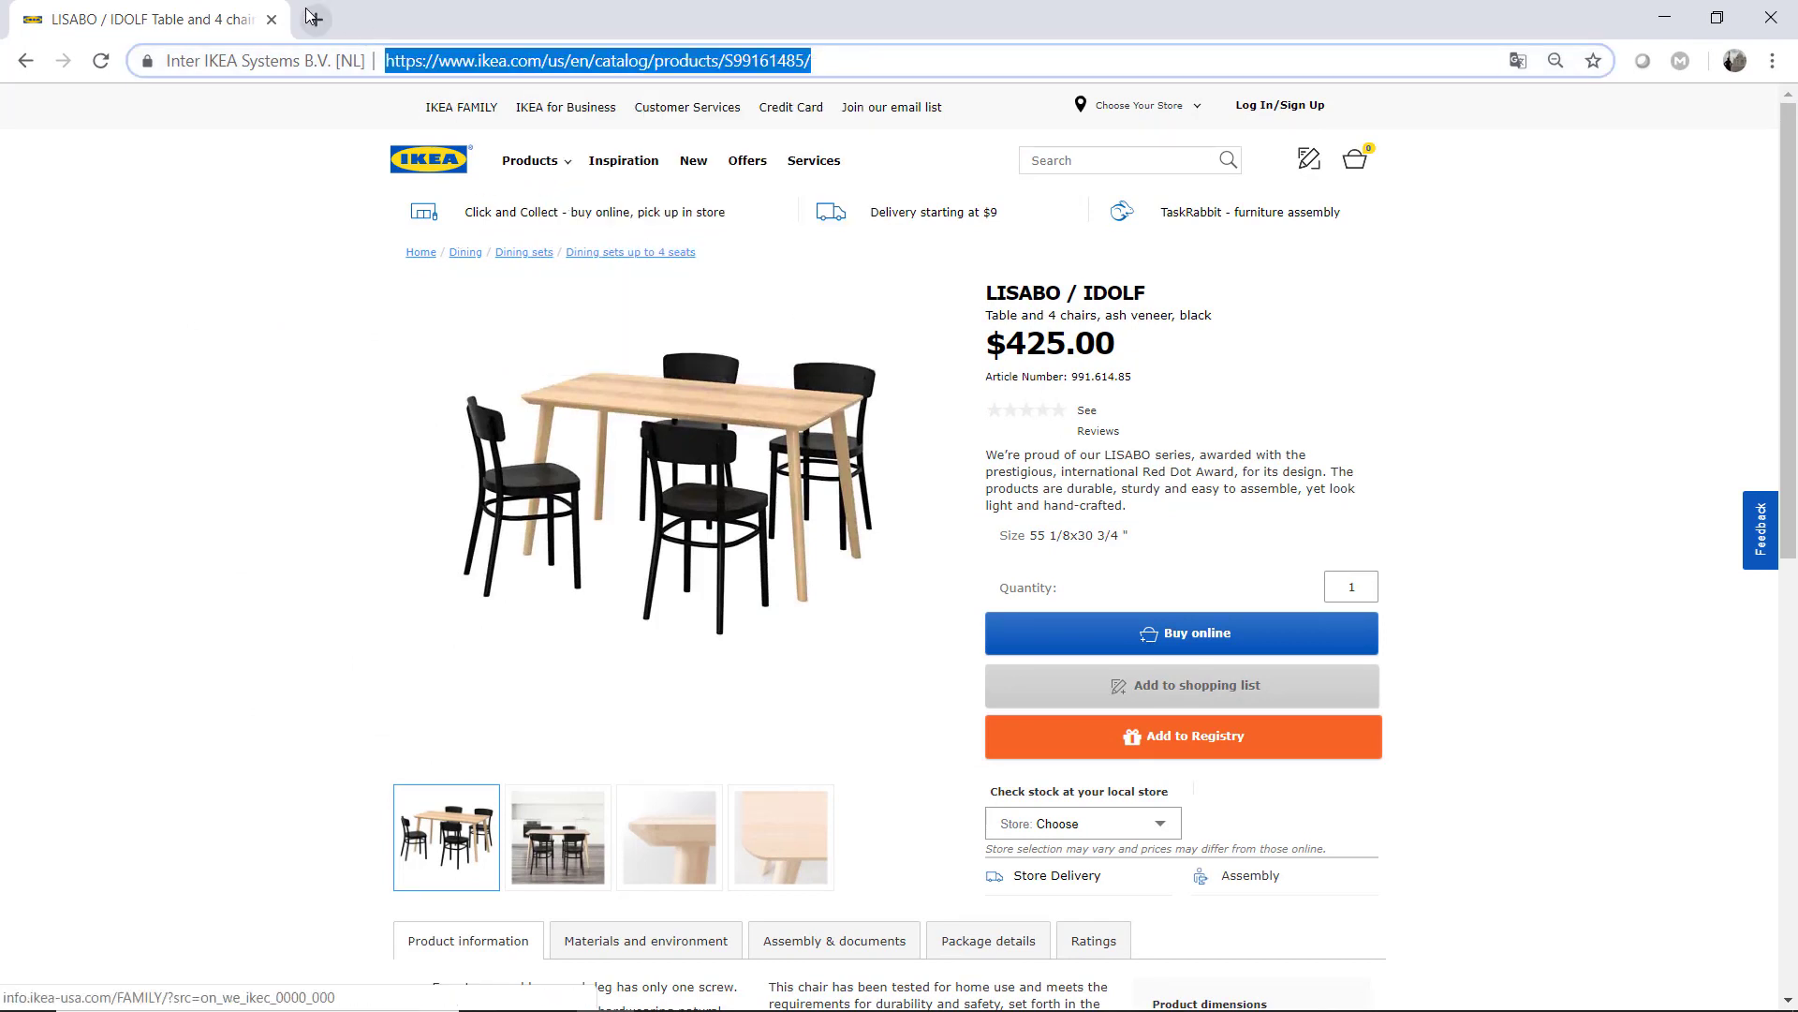
key("alt+Tab")
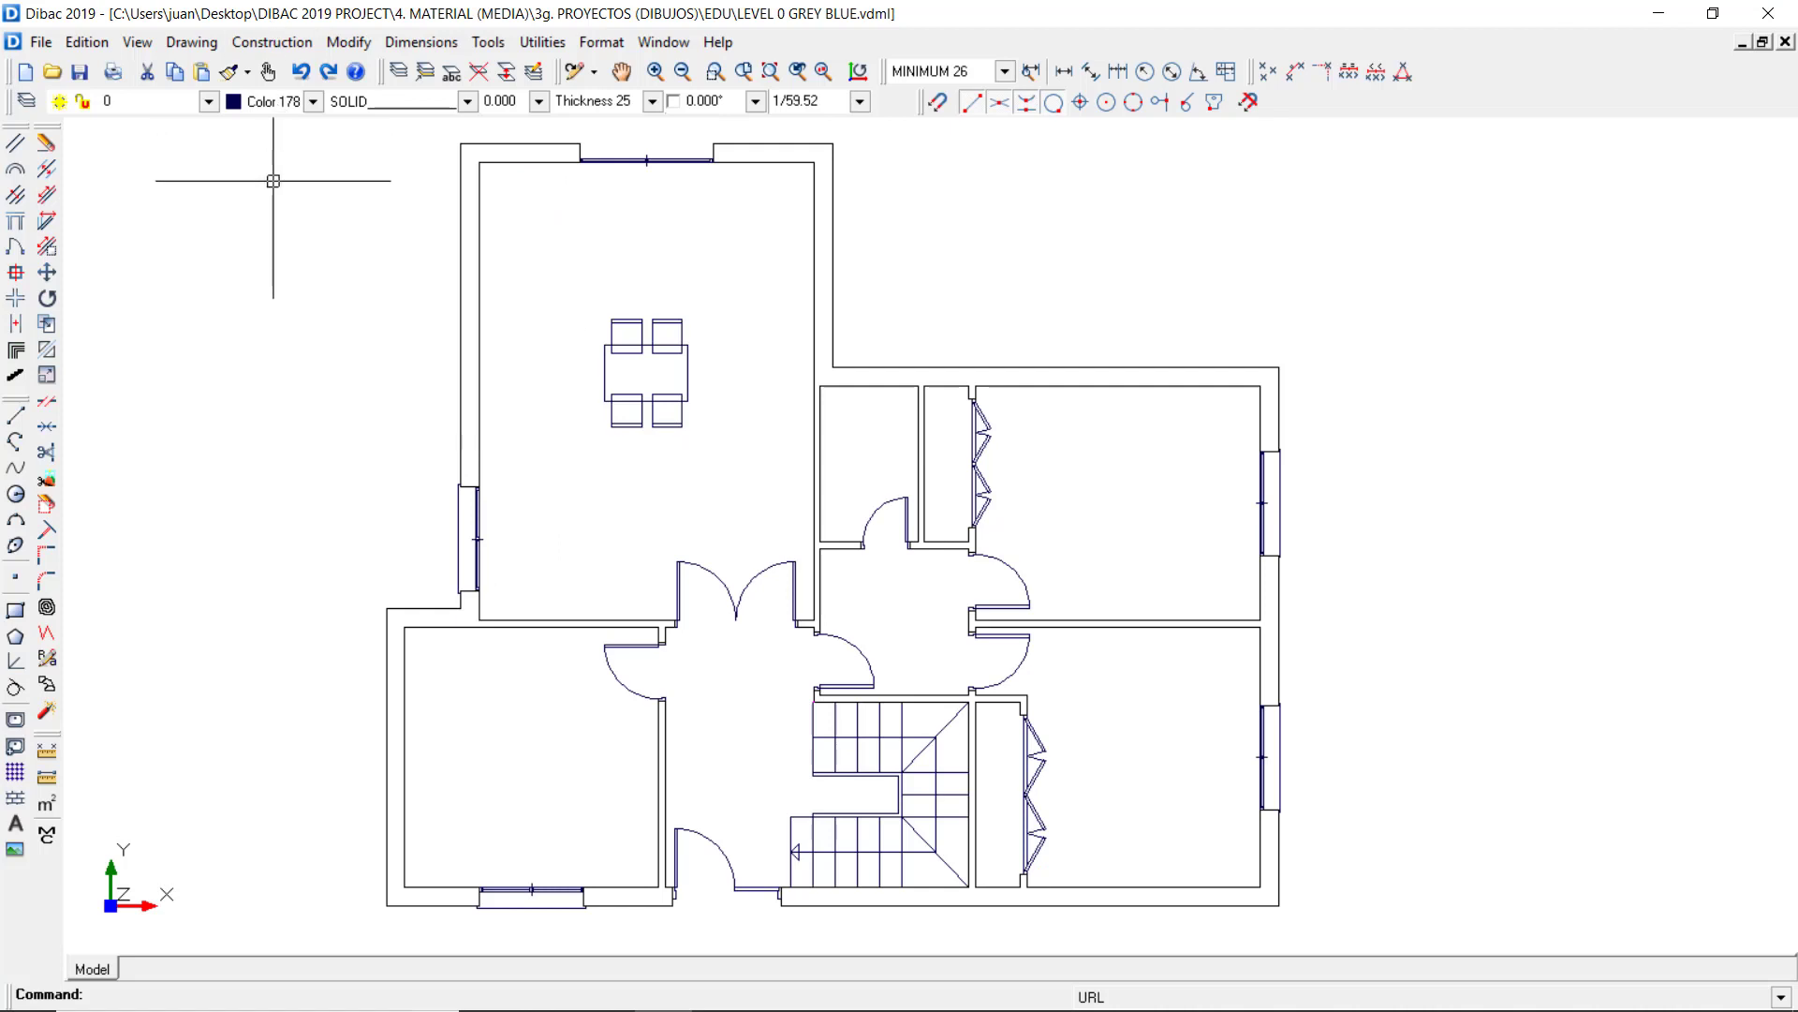
Step: Paste the copied IKEA product-page address into a new Dibac hyperlink and confirm it
left_click(268, 72)
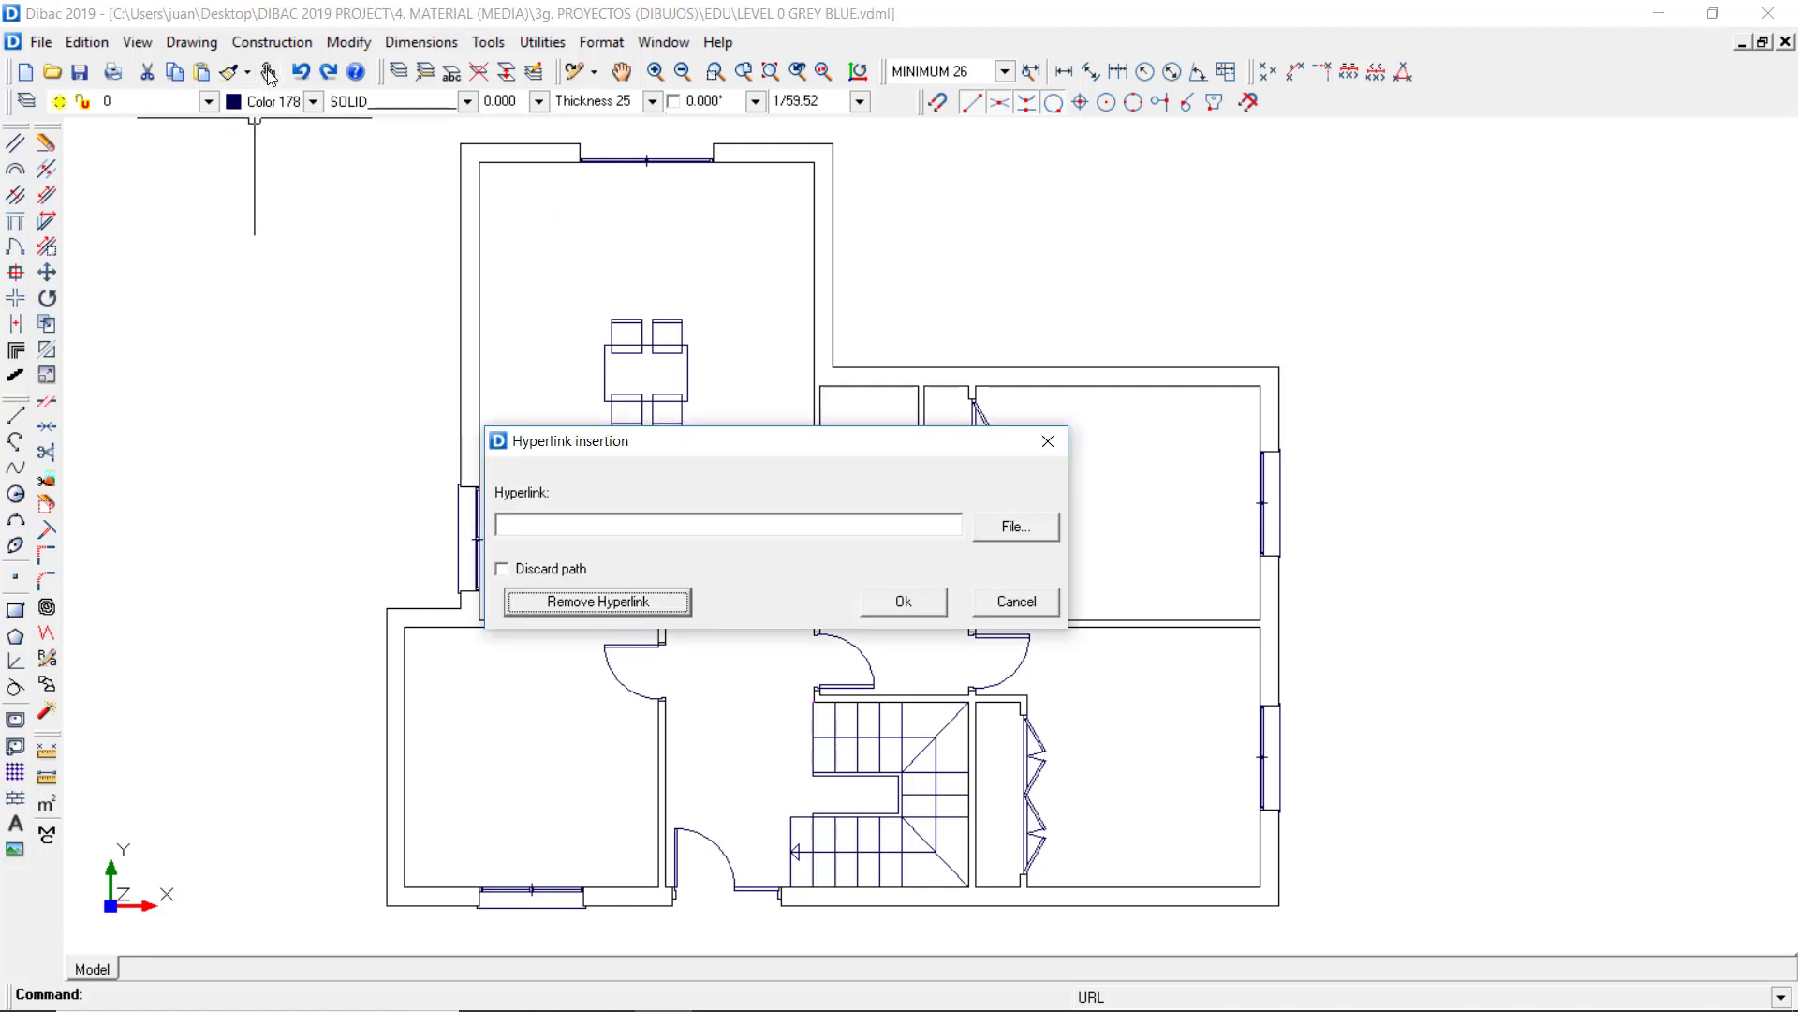
right_click(591, 520)
left_click(645, 621)
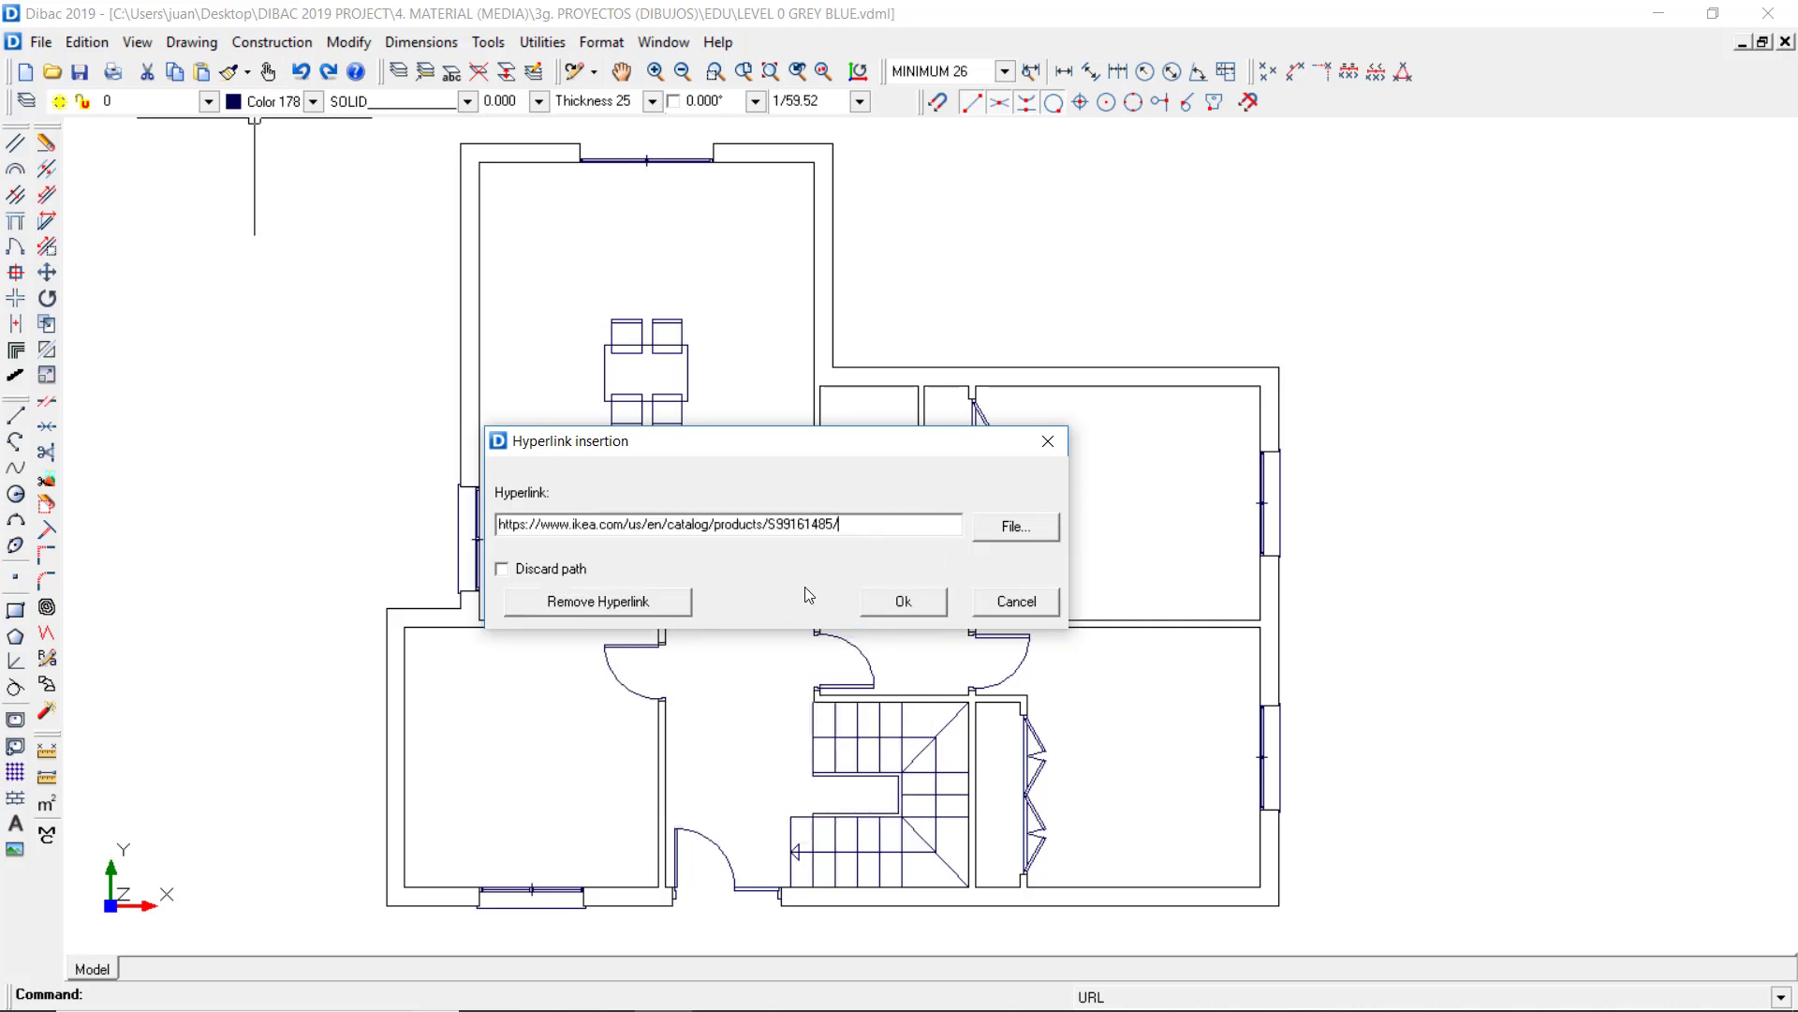
left_click(903, 602)
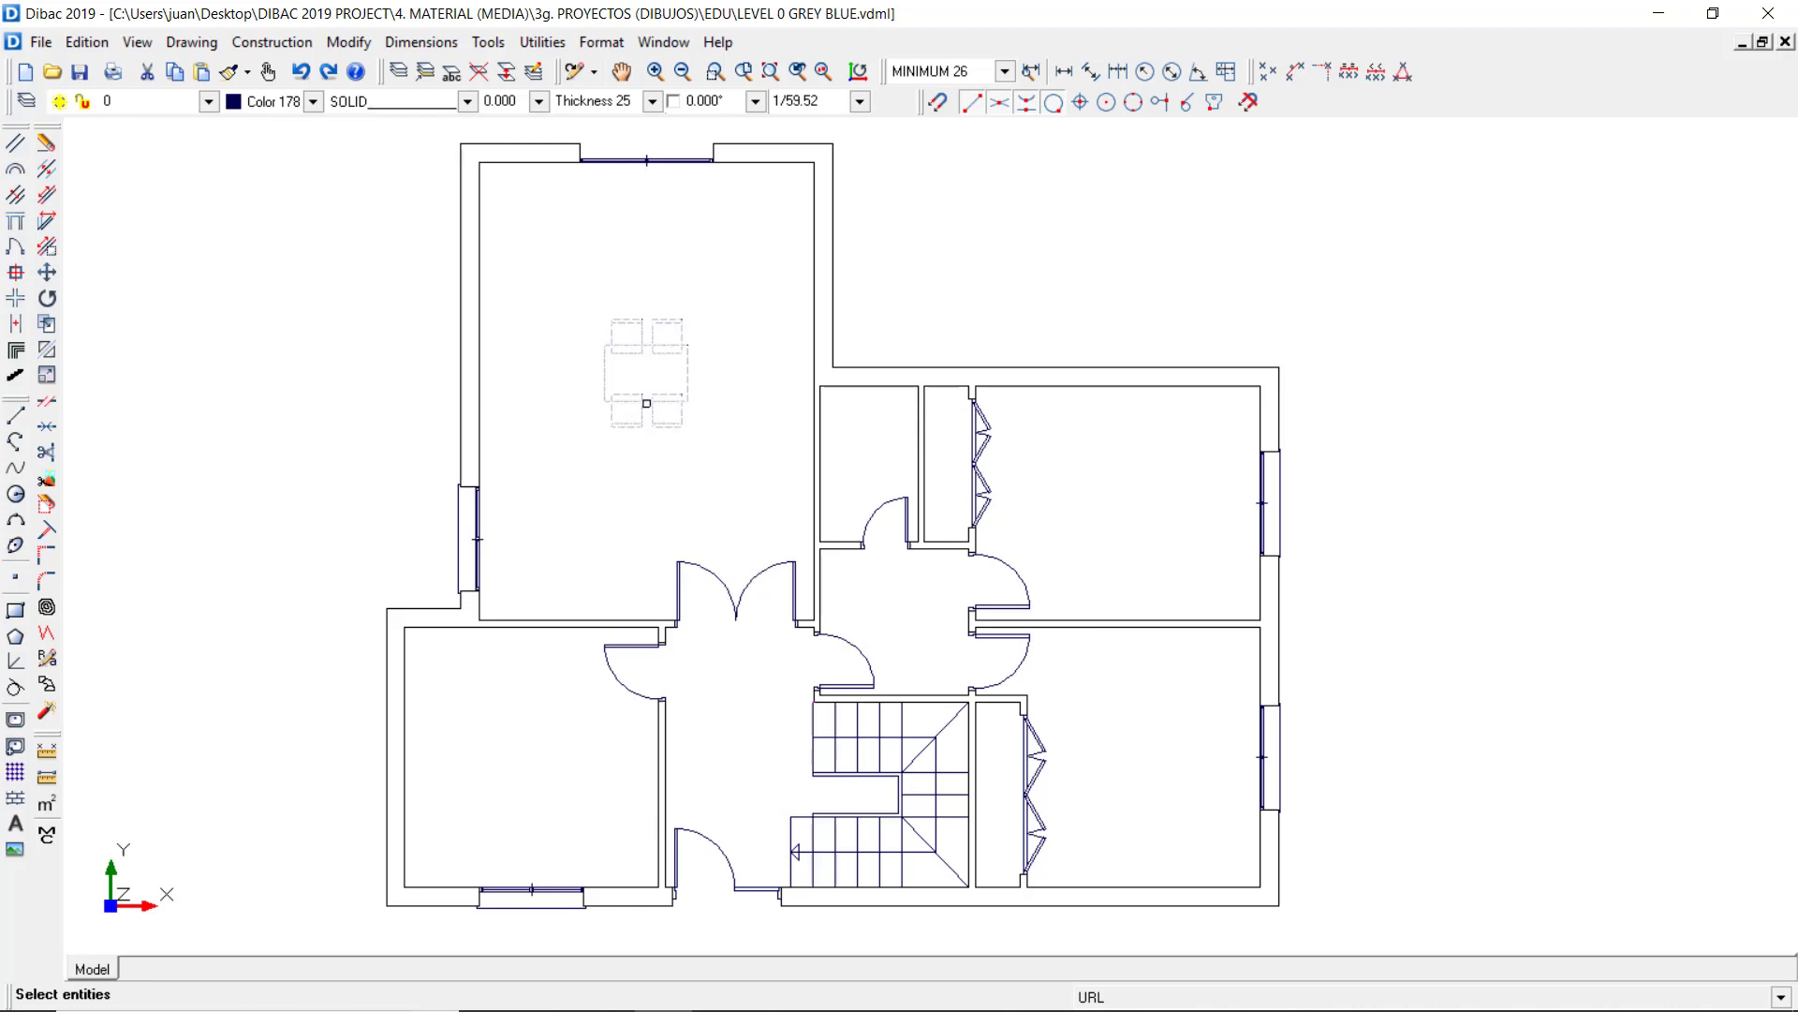
Step: Assign the IKEA link to the dining table and chairs block, then select the table to check it
left_click(646, 403)
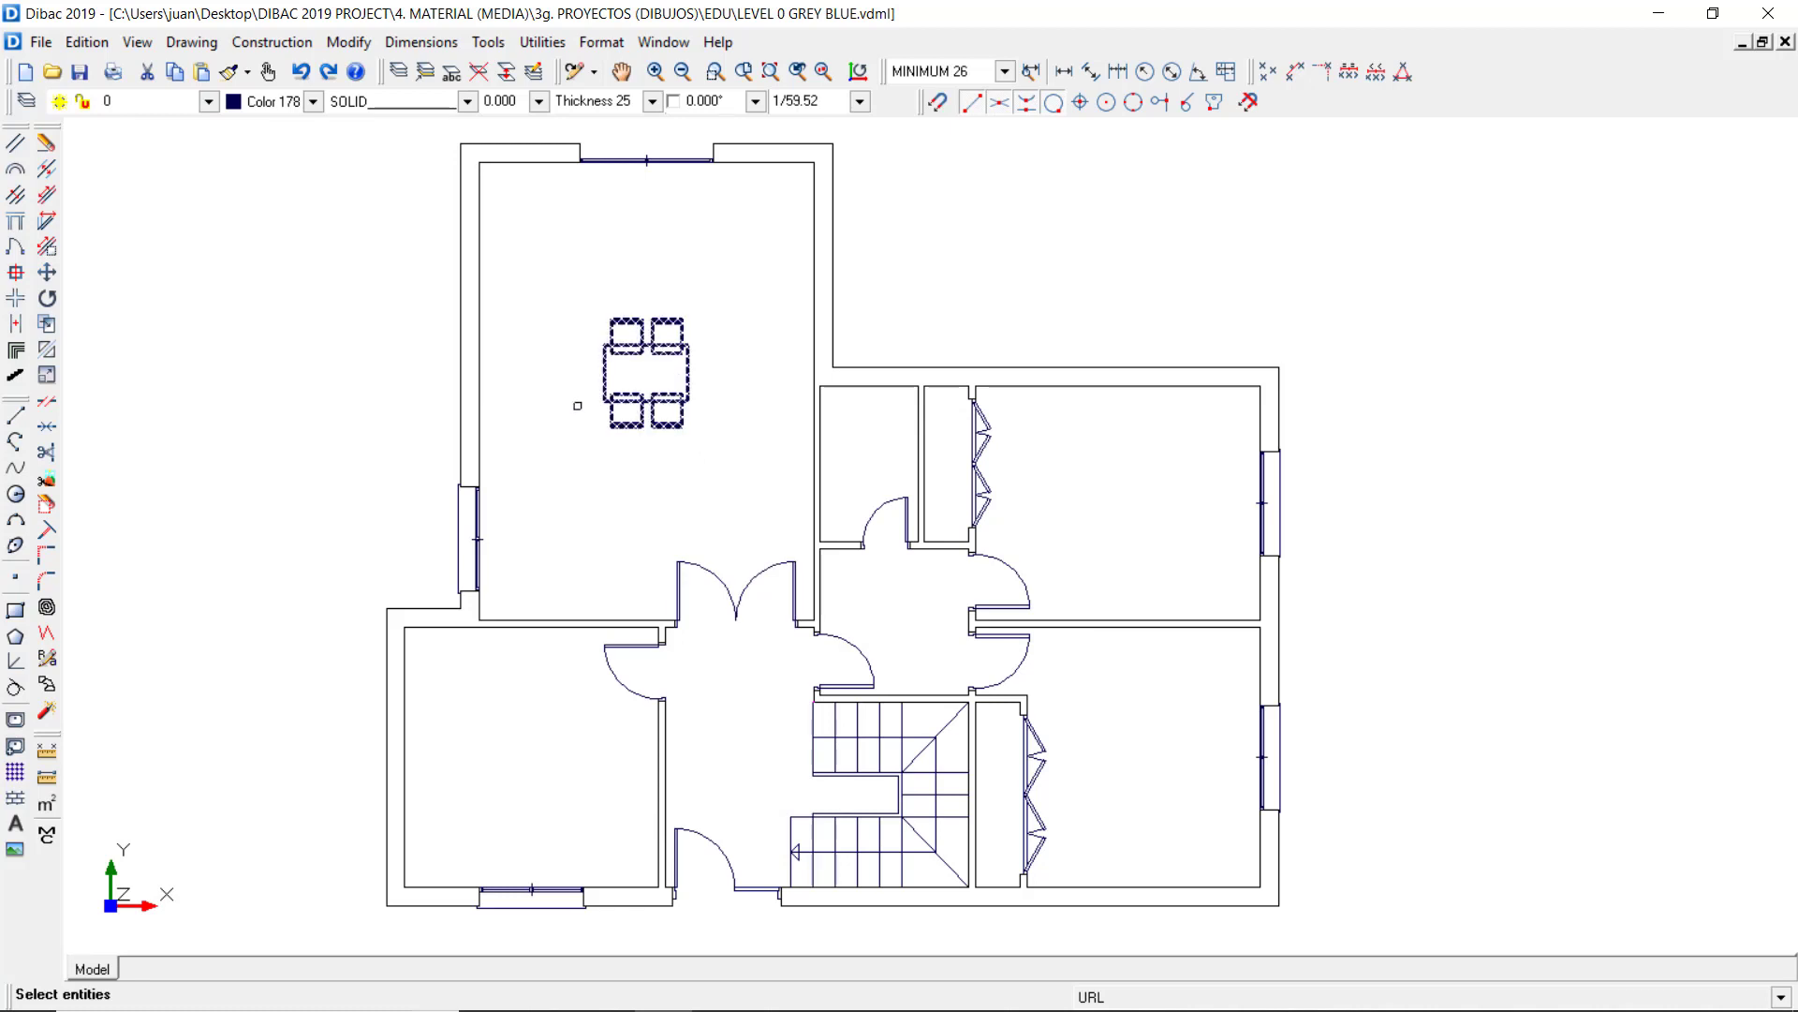
key("Escape")
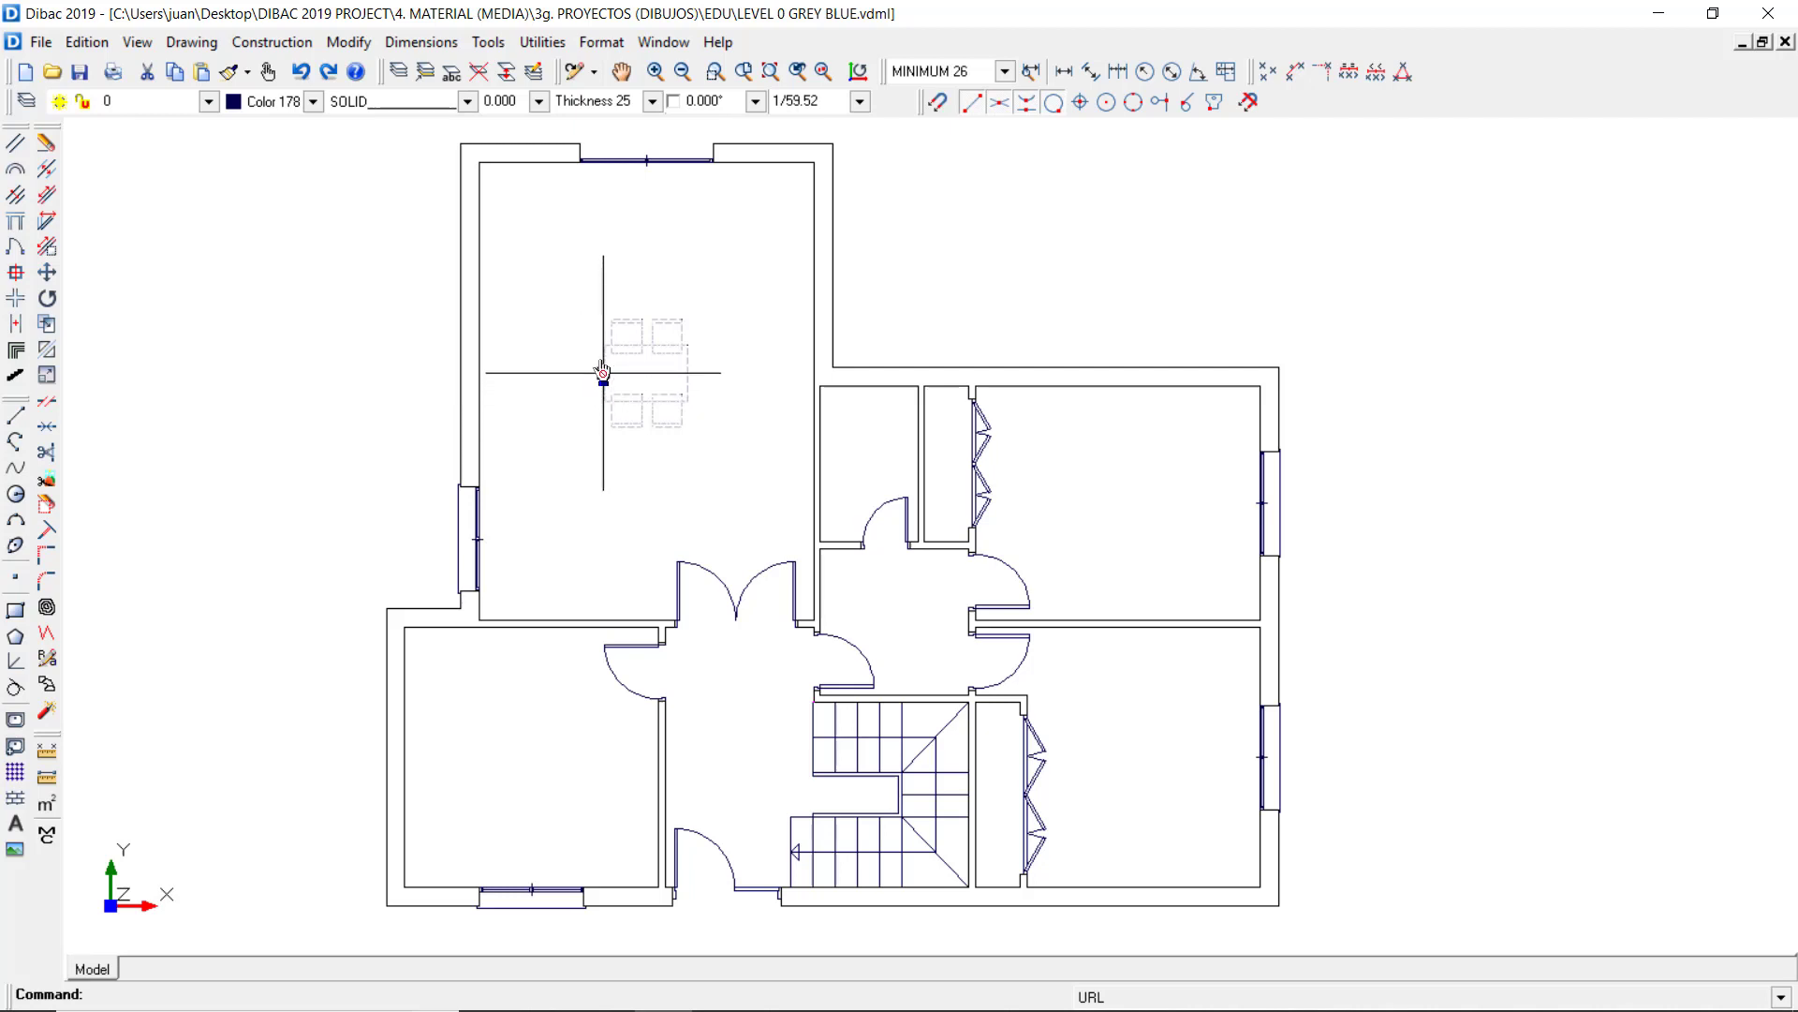
left_click(631, 408)
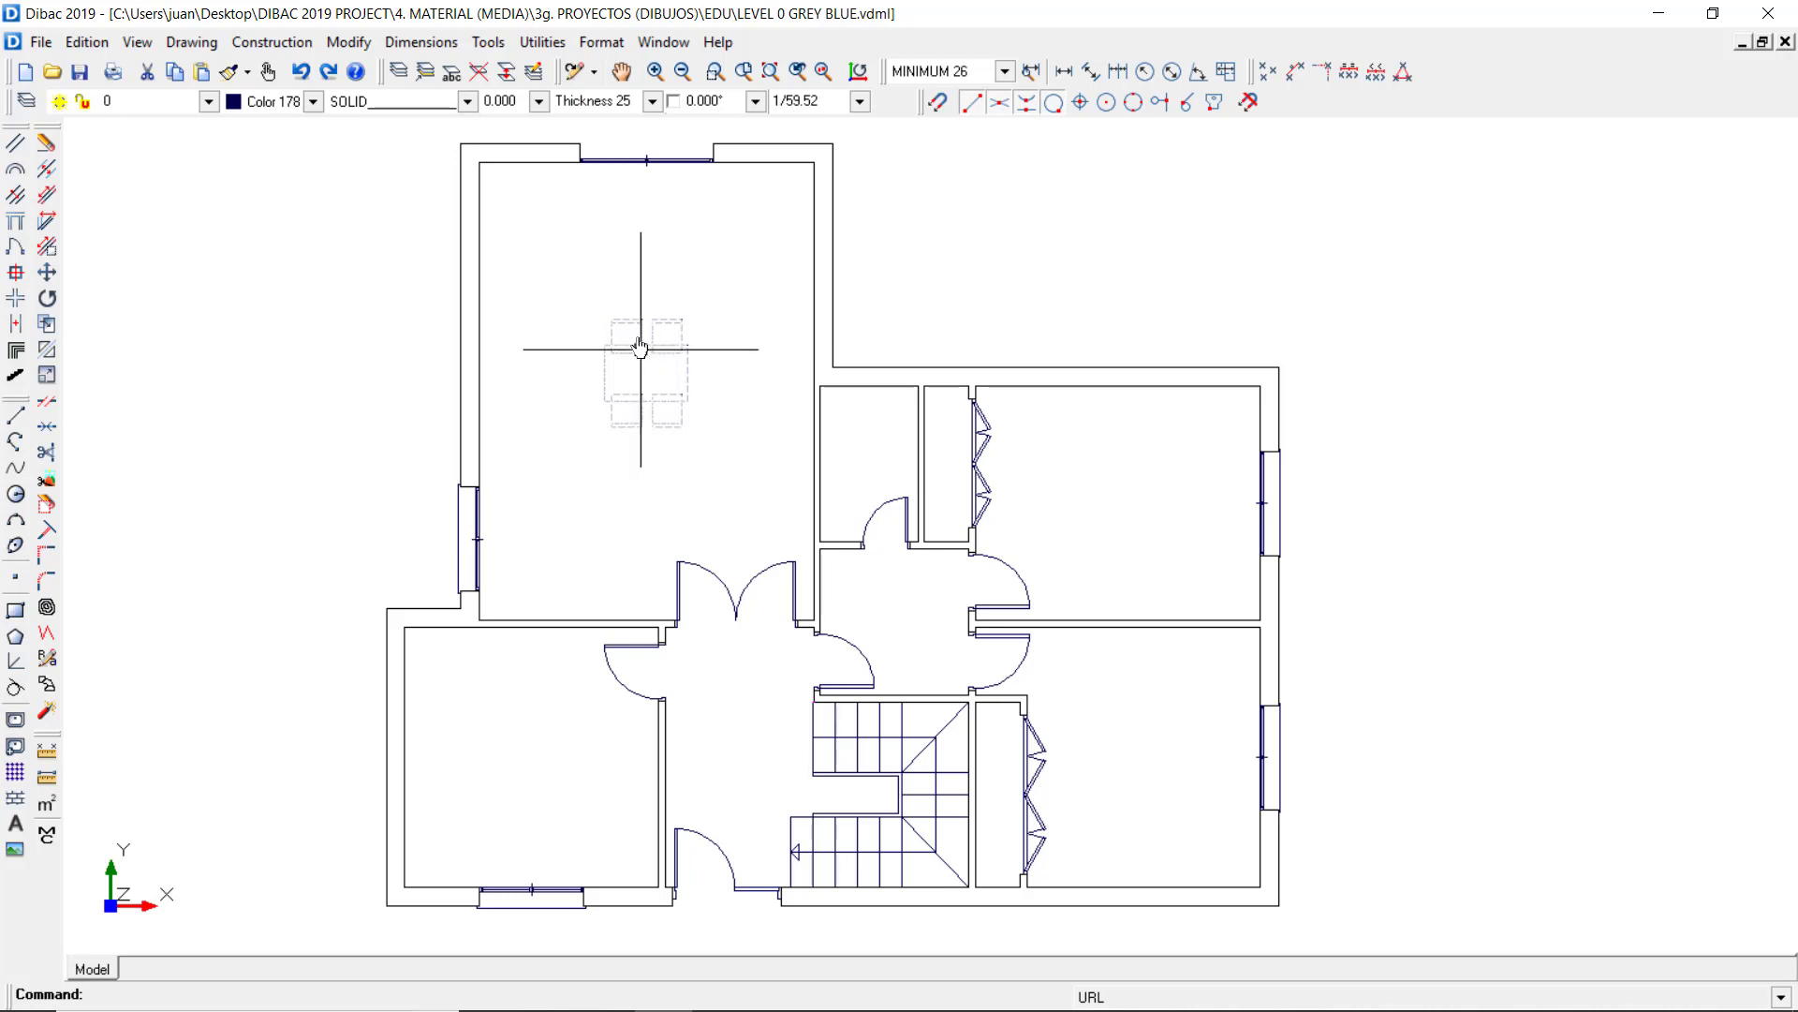
Step: Bring up Chrome showing the linked IKEA LISABO / IDOLF page, then close it
key("Escape")
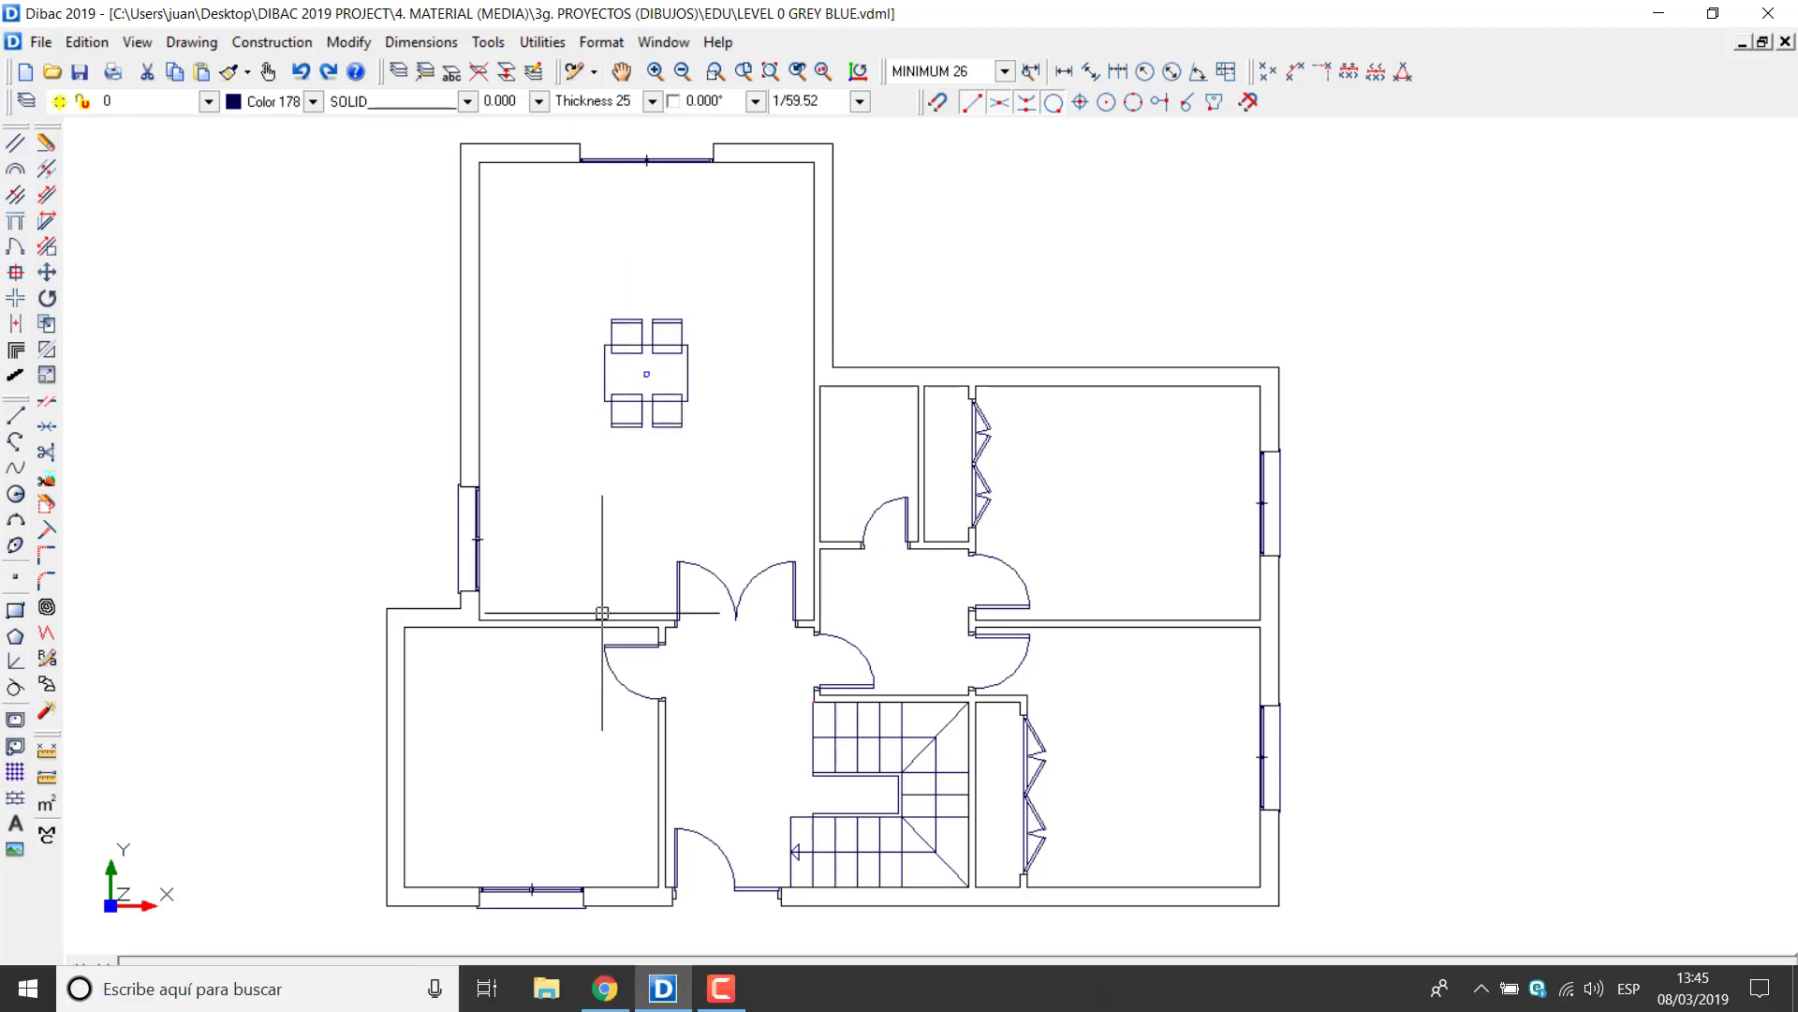
left_click(607, 989)
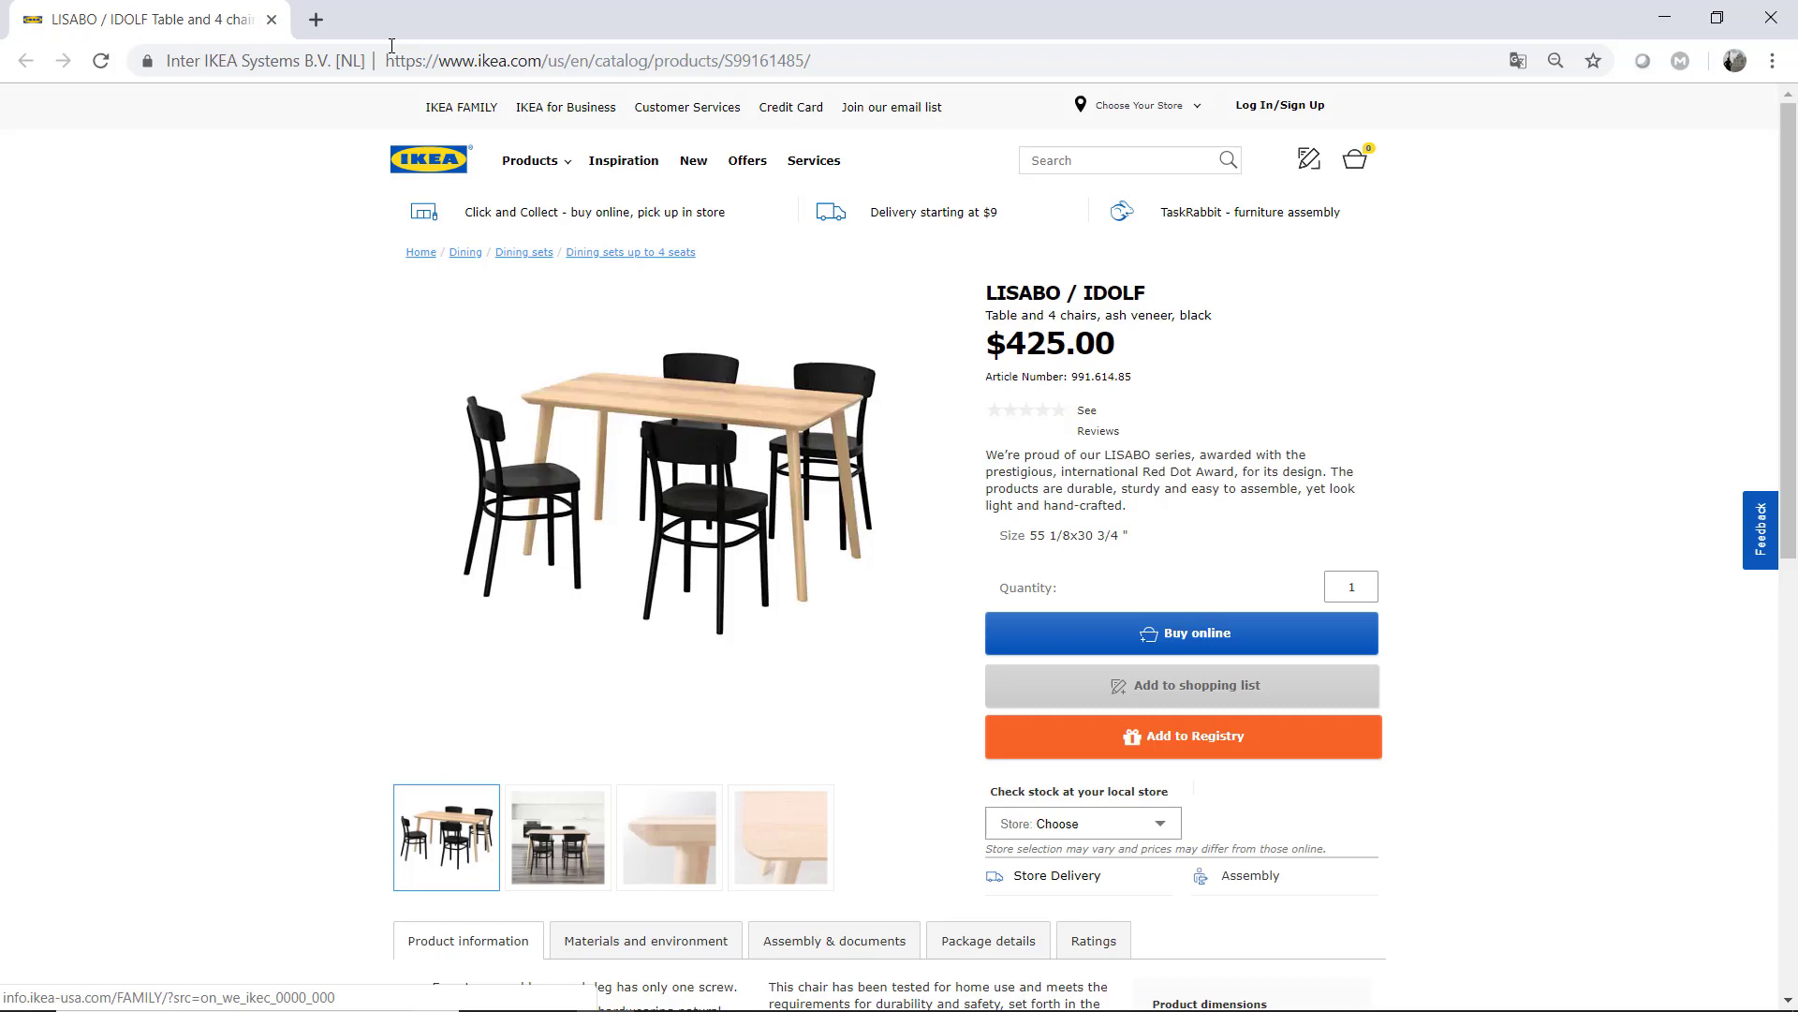
left_click(272, 21)
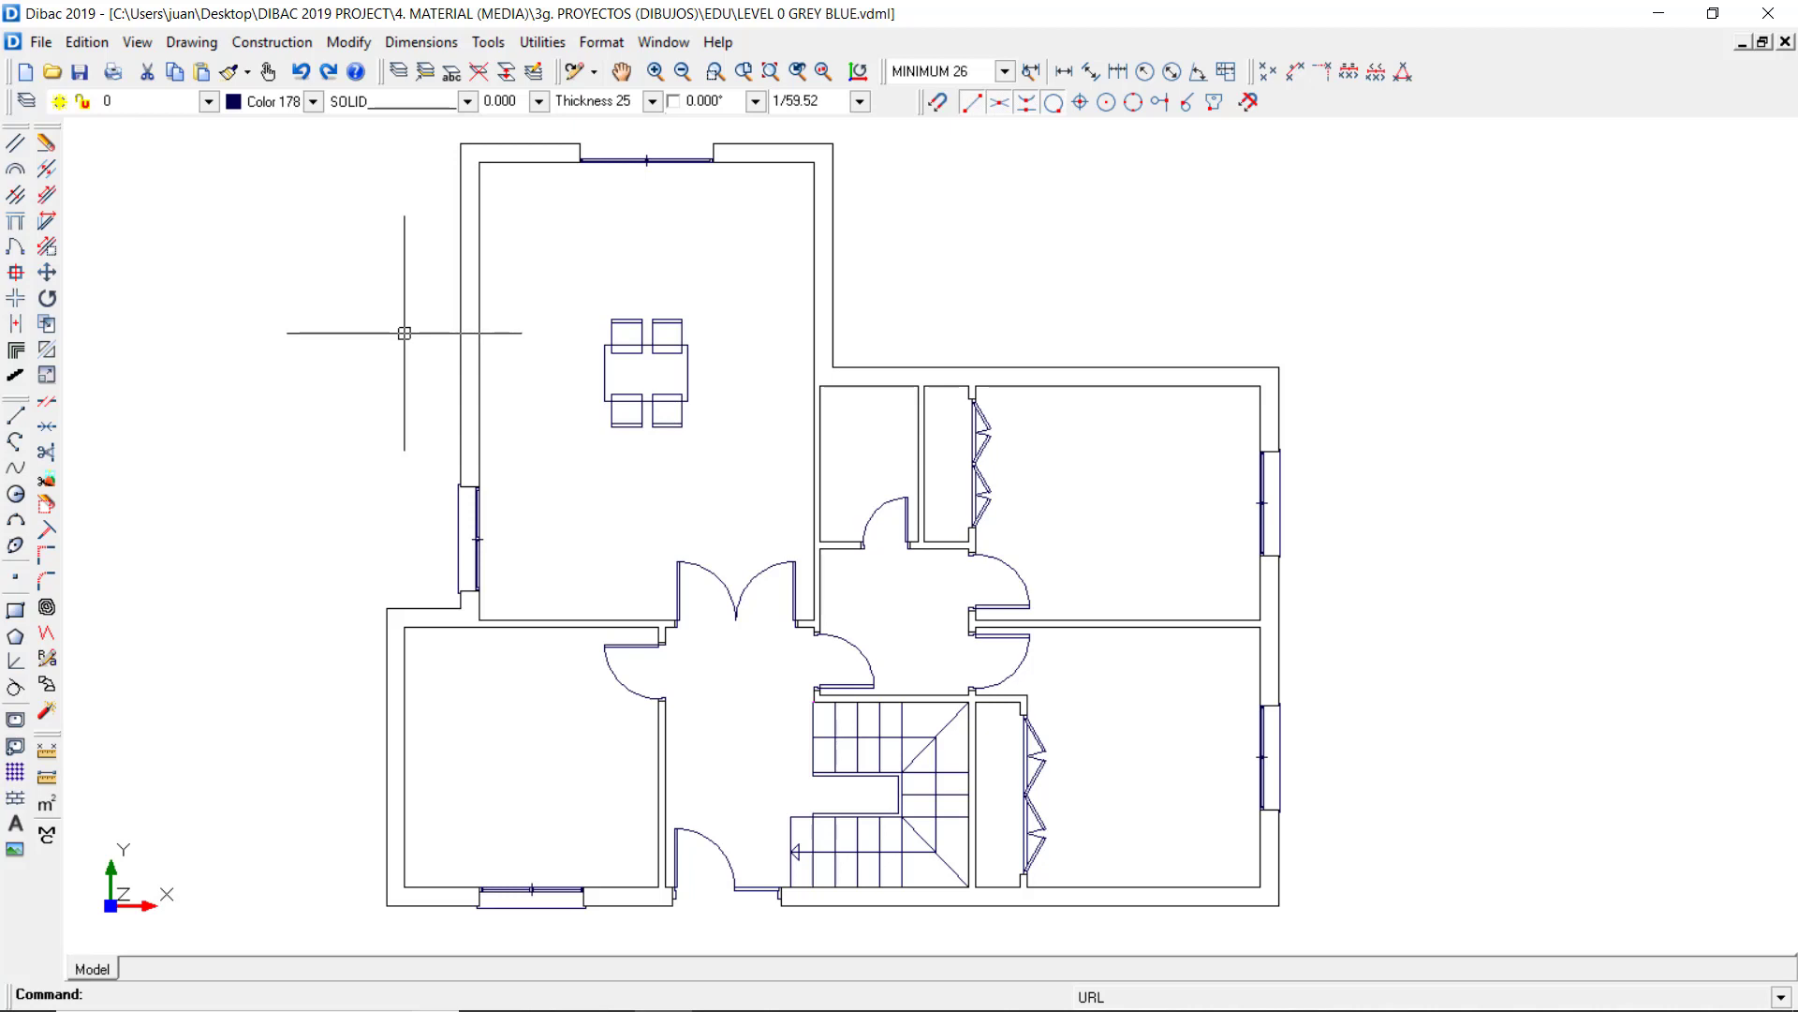
Step: Create a hyperlink to the local window_data_sheet.pdf file, check its path and confirm it
left_click(482, 542)
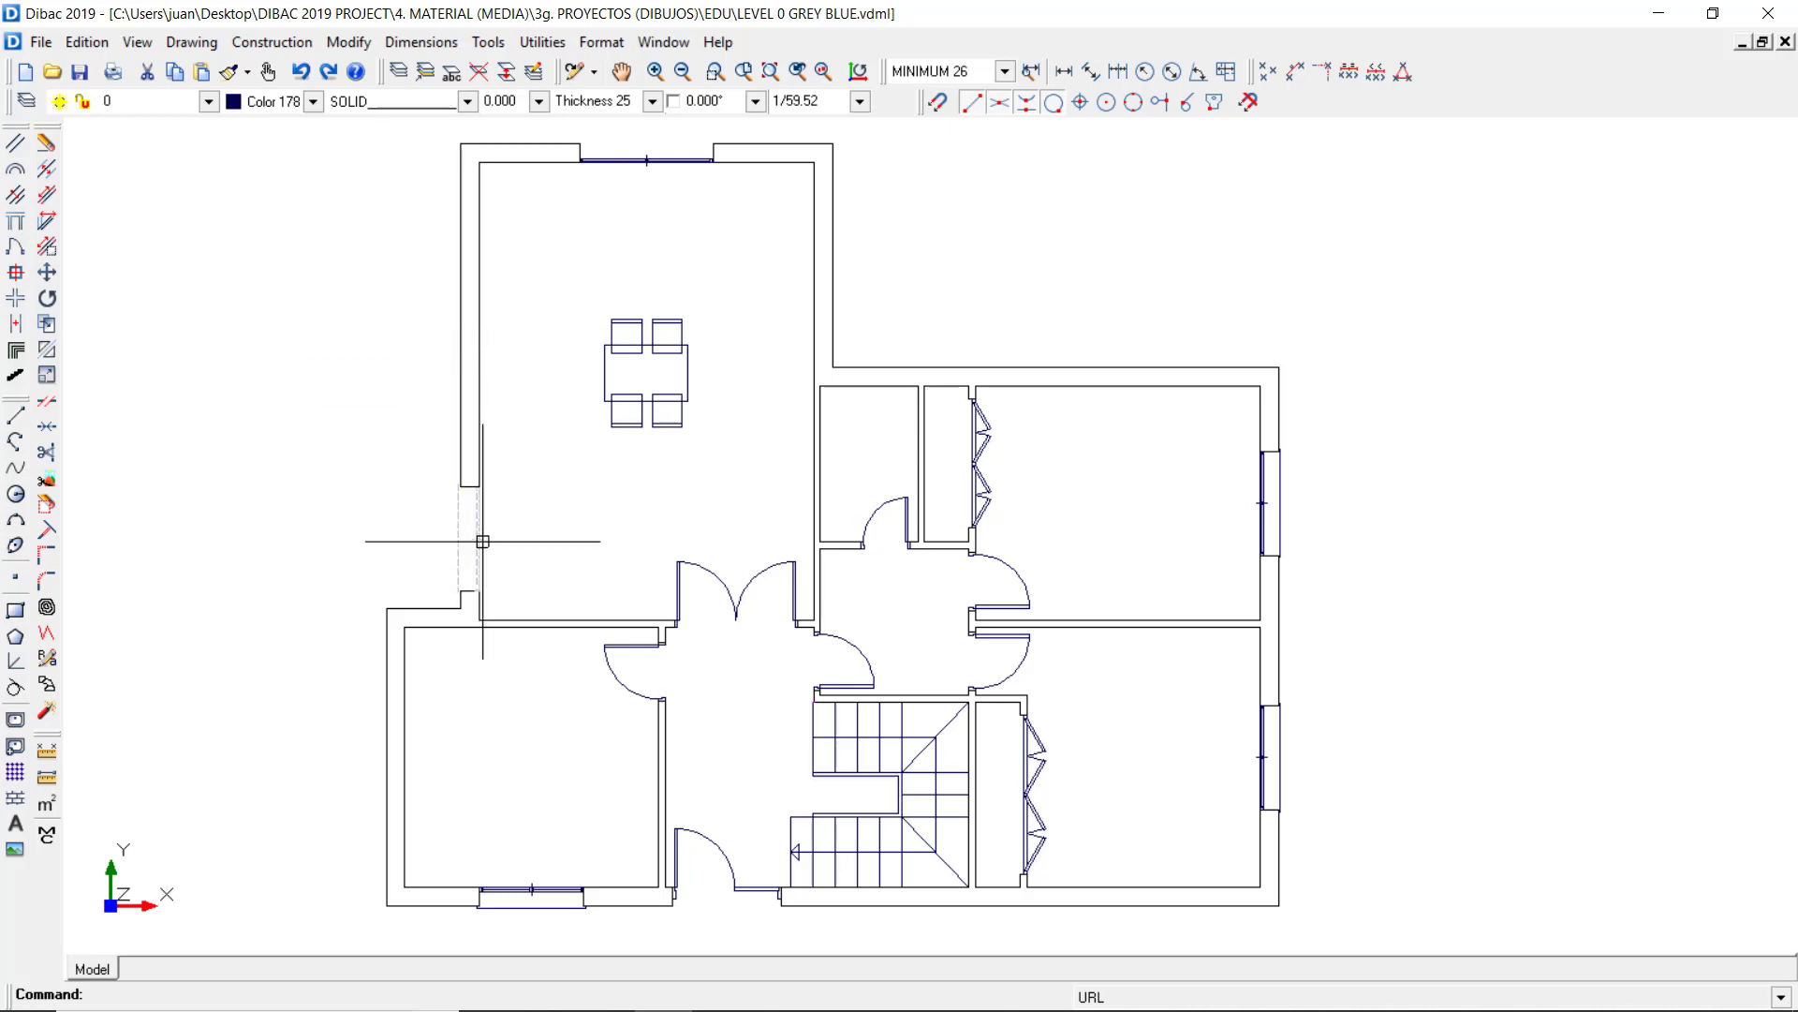
left_click(475, 528)
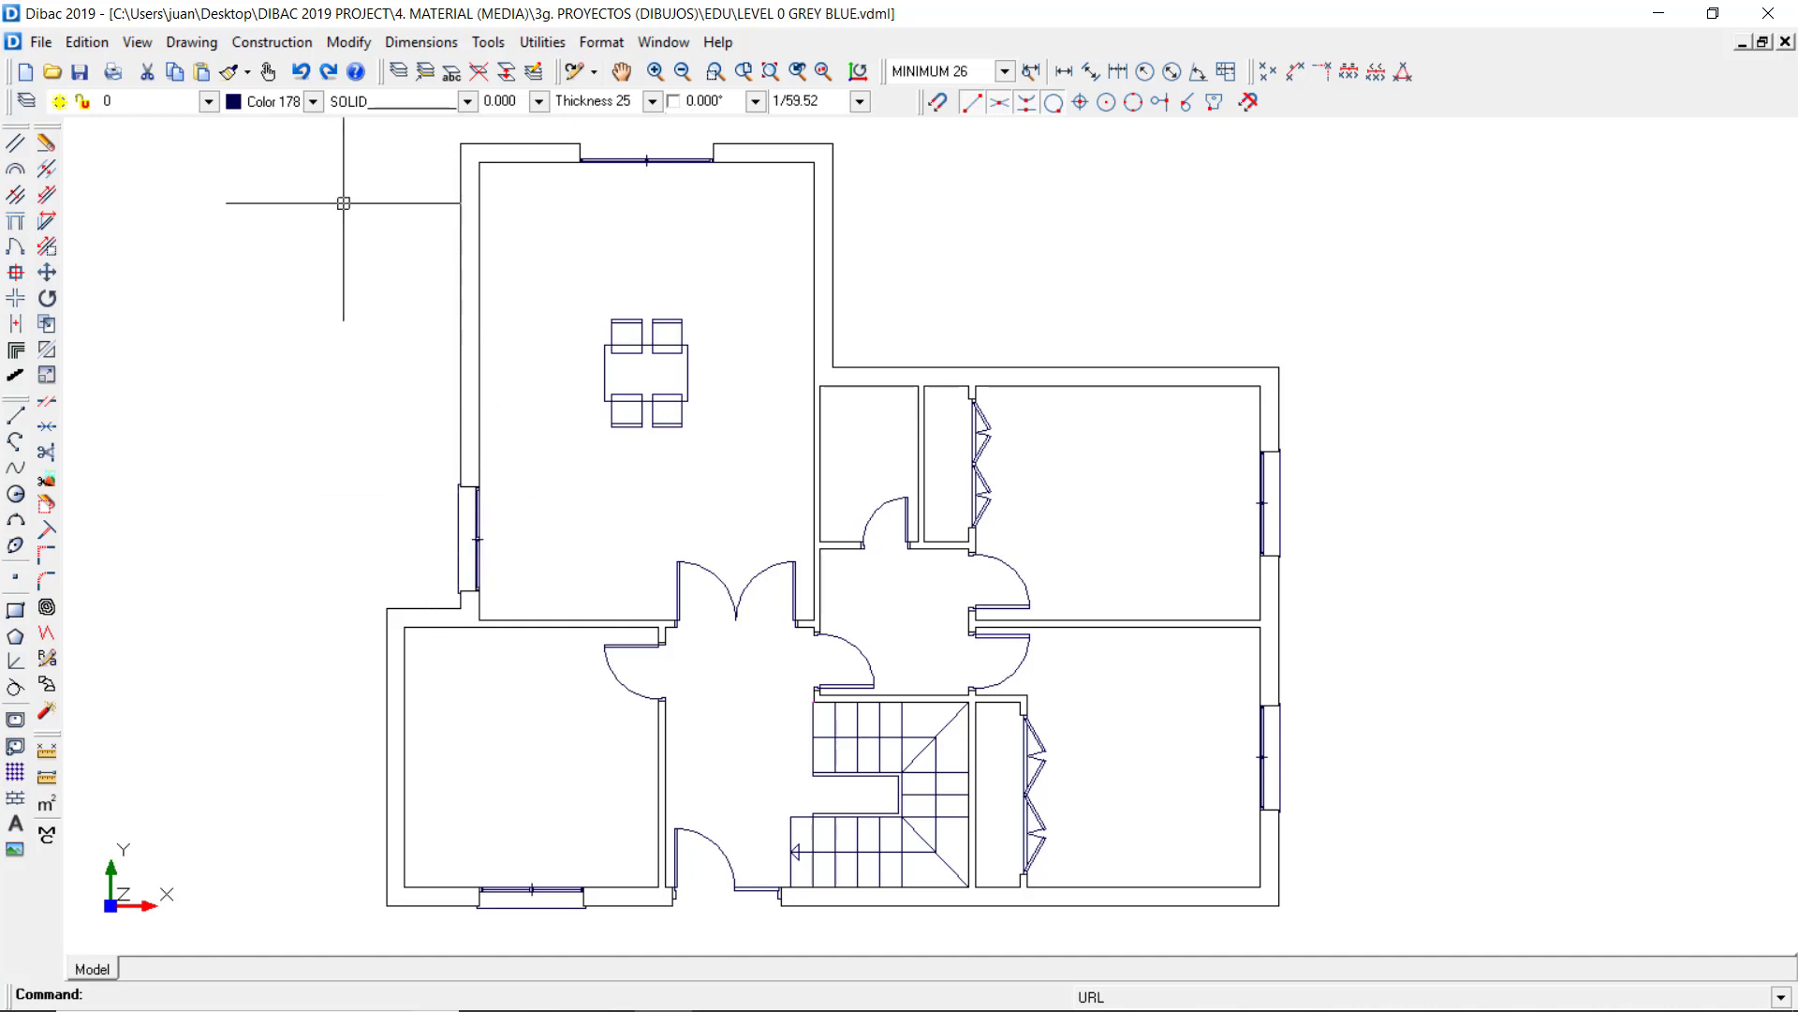
left_click(268, 72)
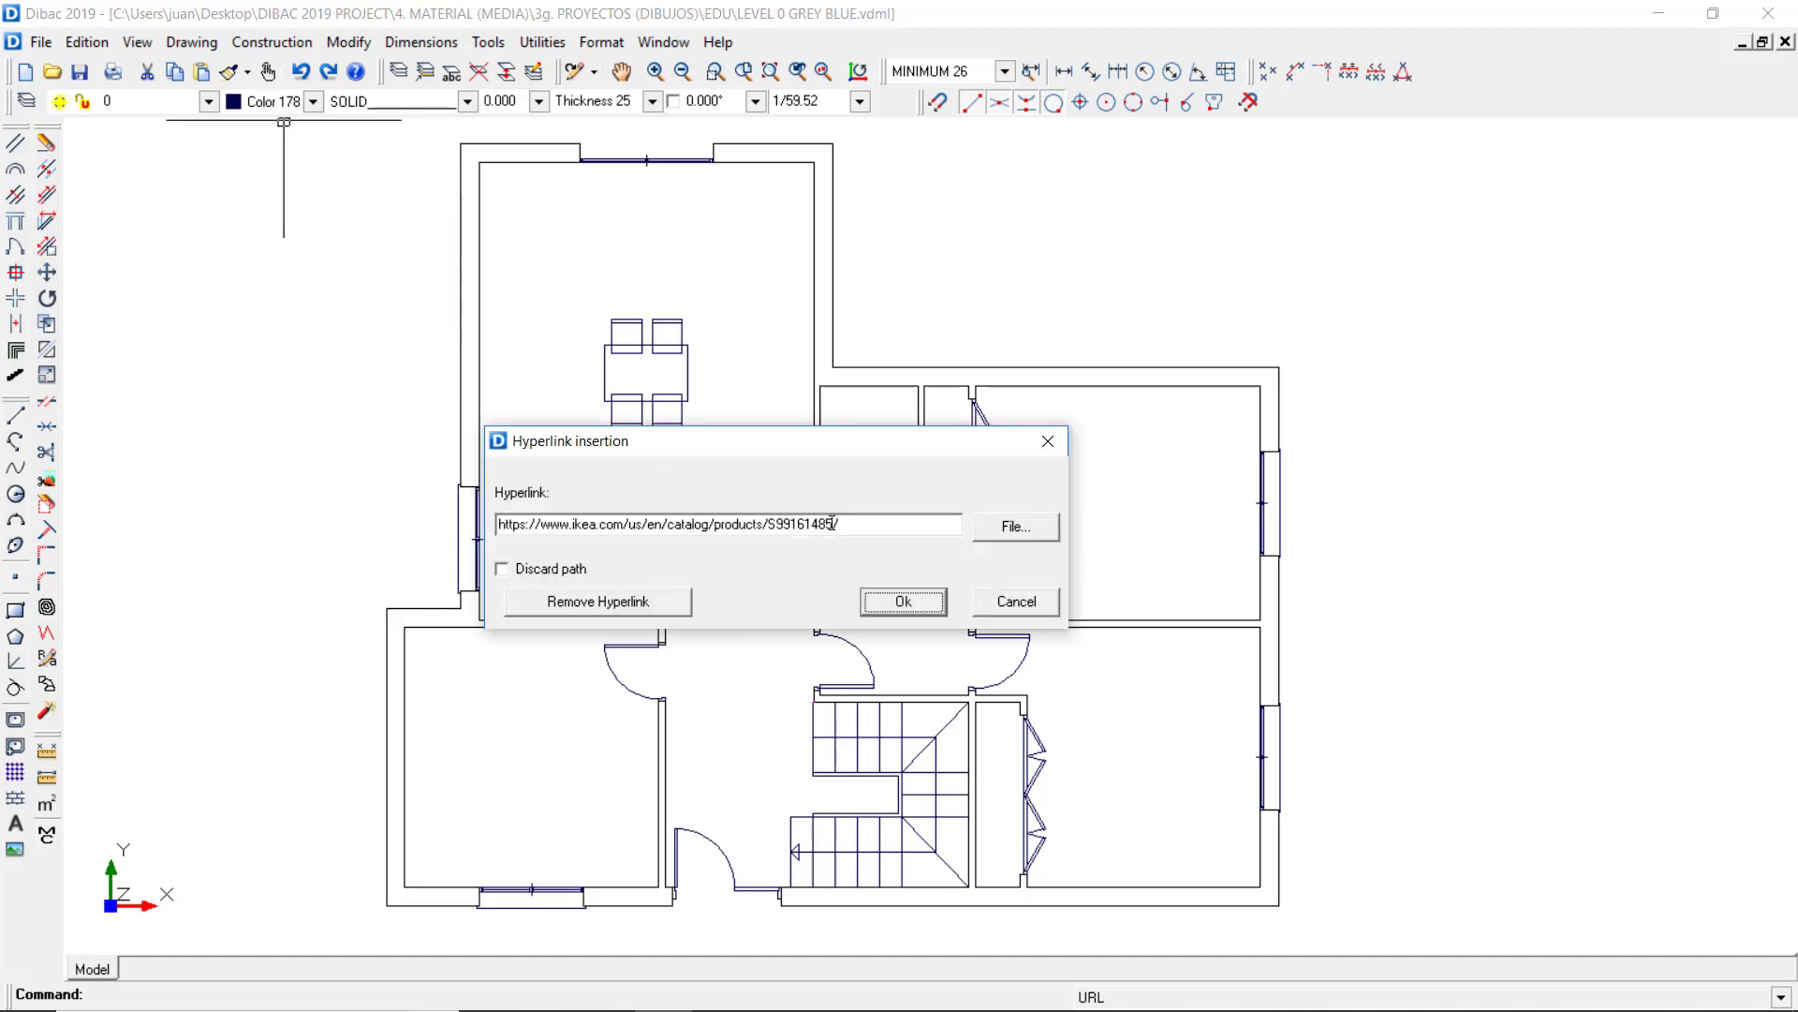
left_click(1015, 527)
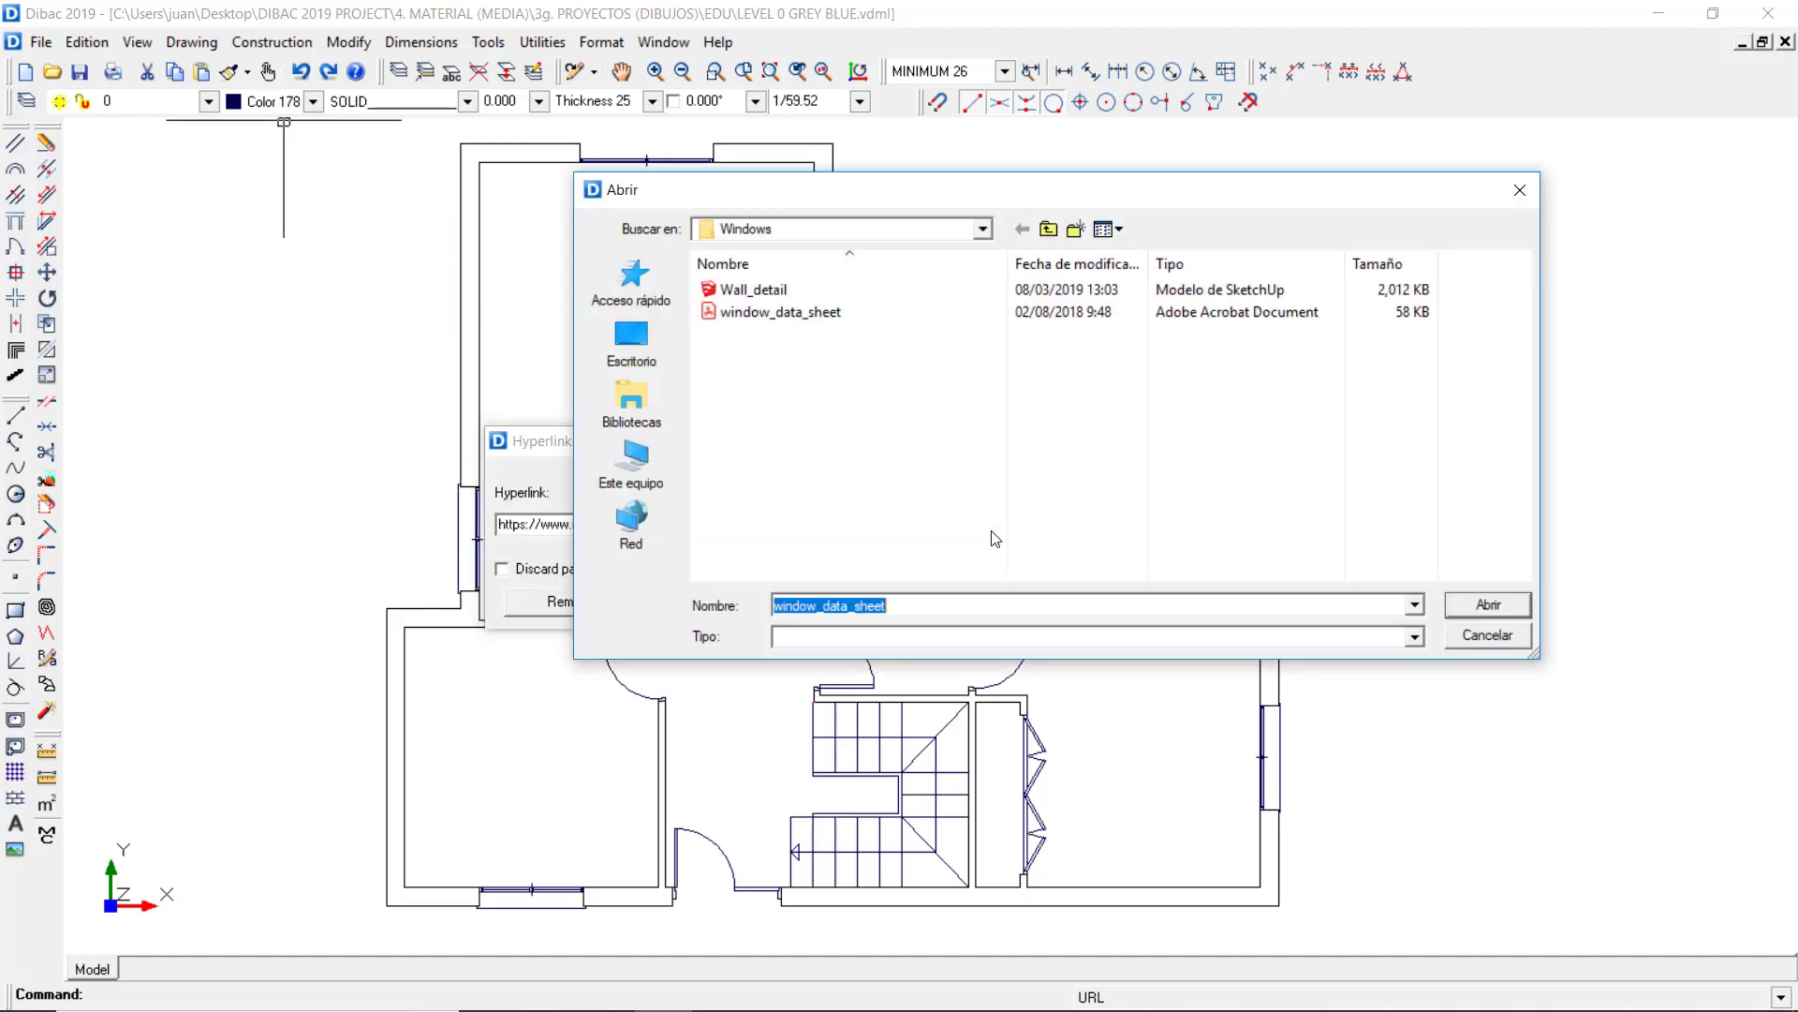
left_click(797, 319)
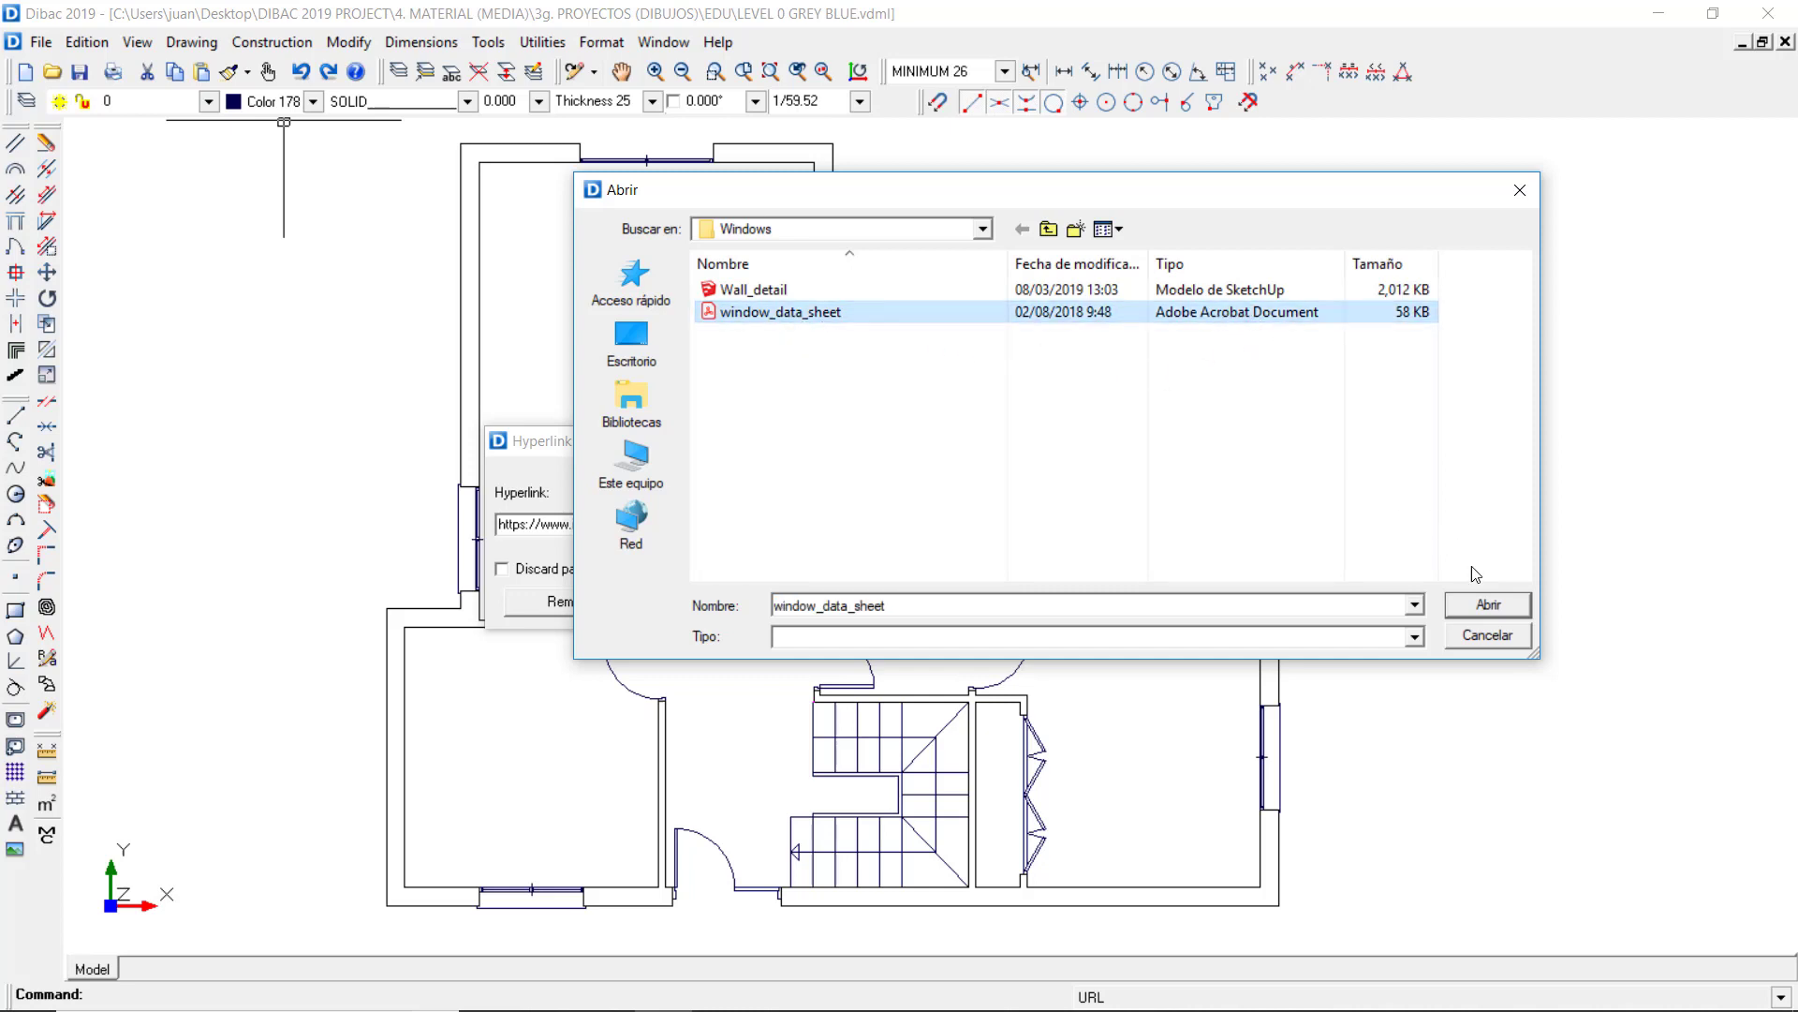
left_click(1488, 605)
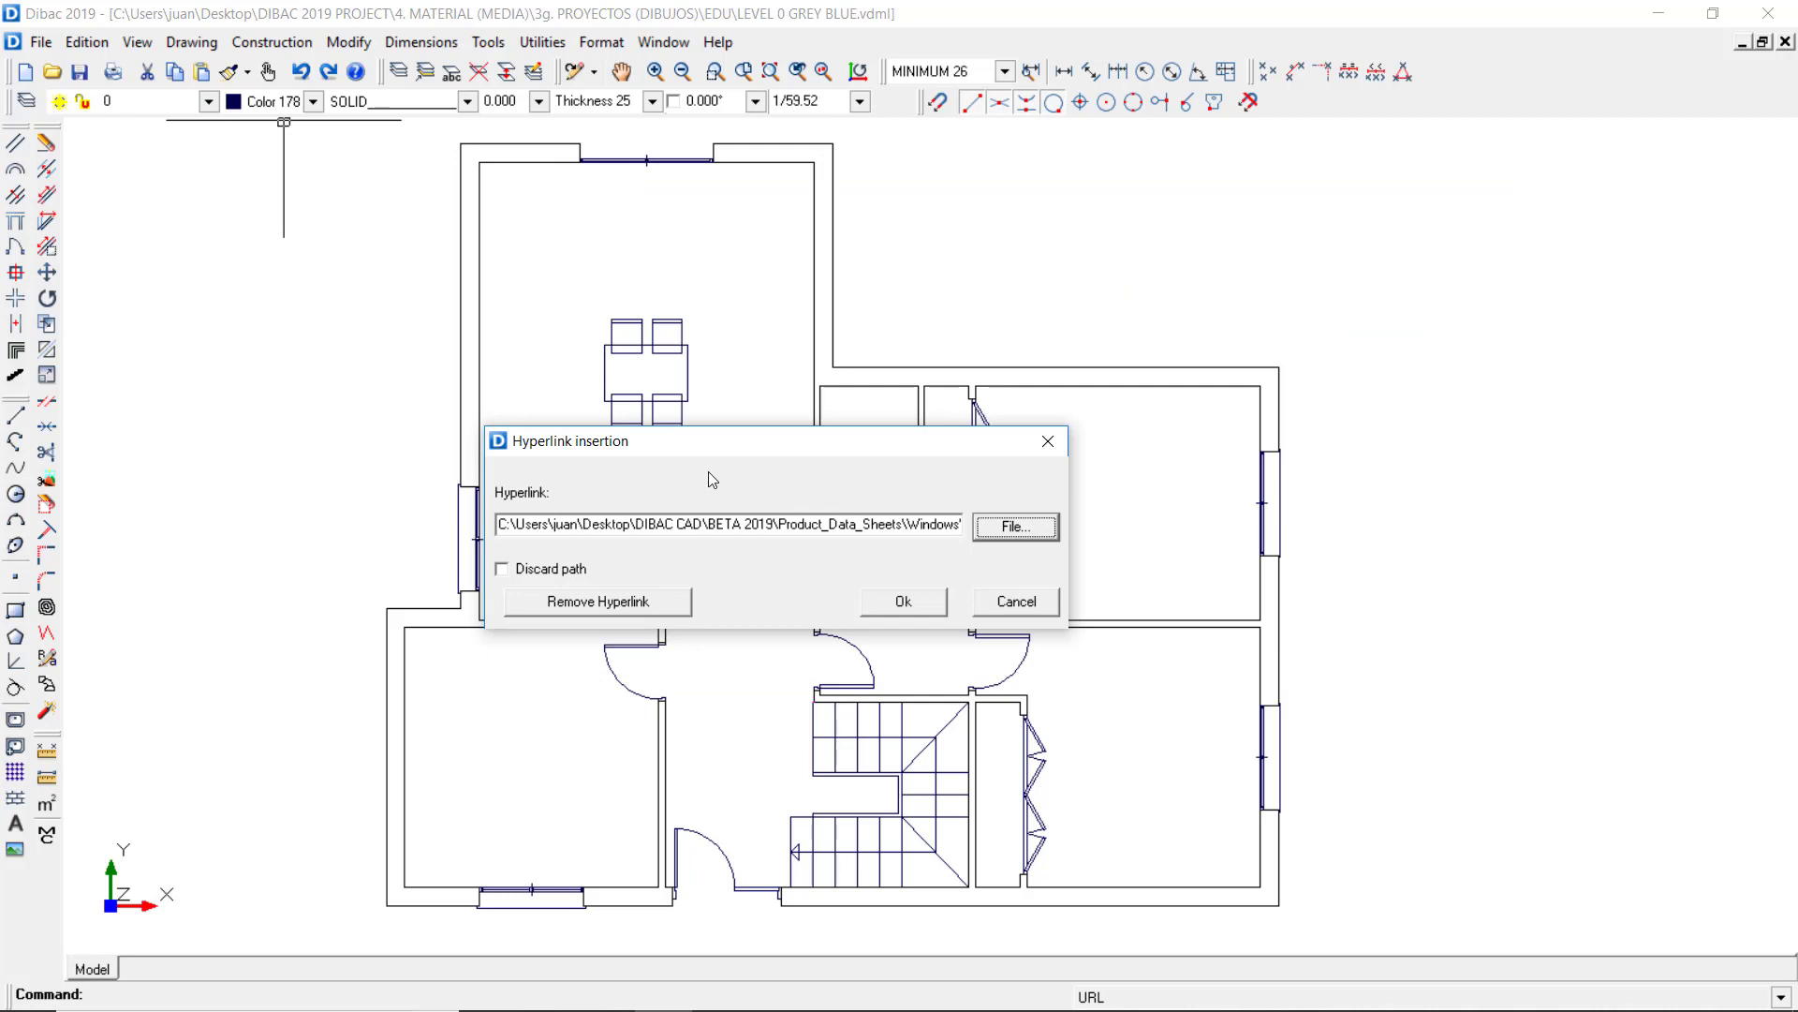
left_click_drag(499, 529, 1027, 575)
left_click(898, 527)
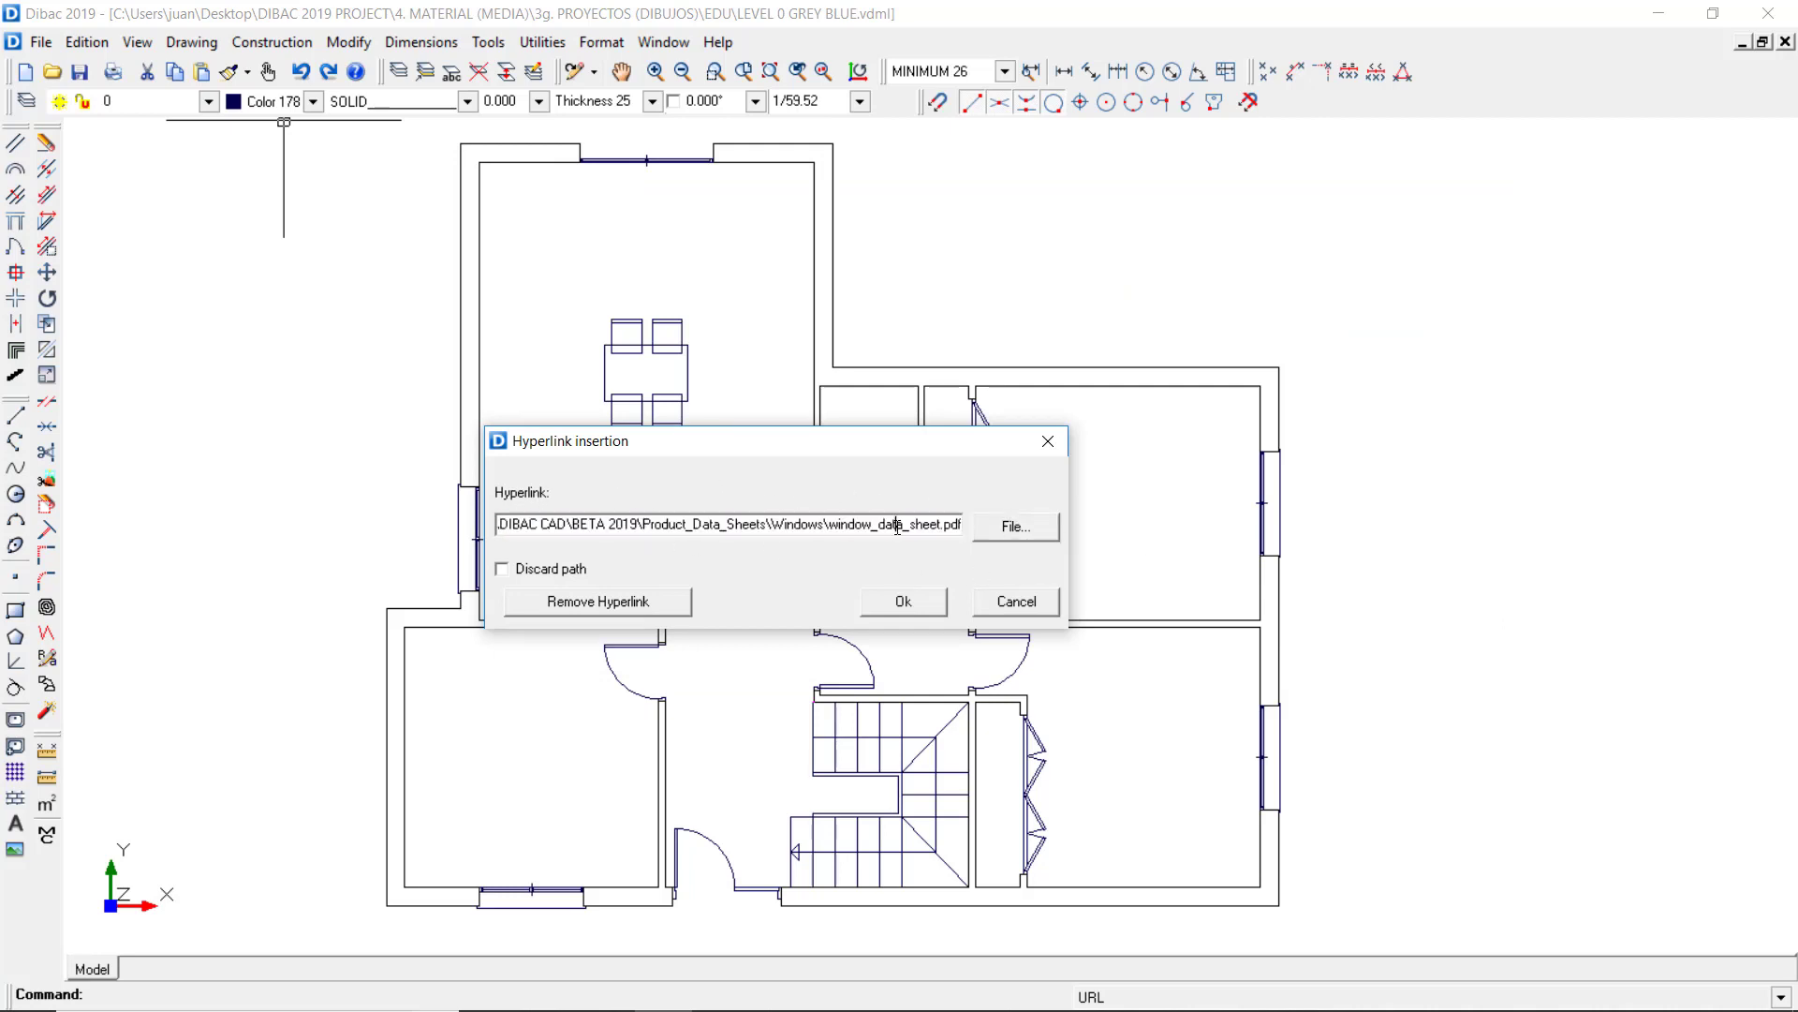
left_click(905, 602)
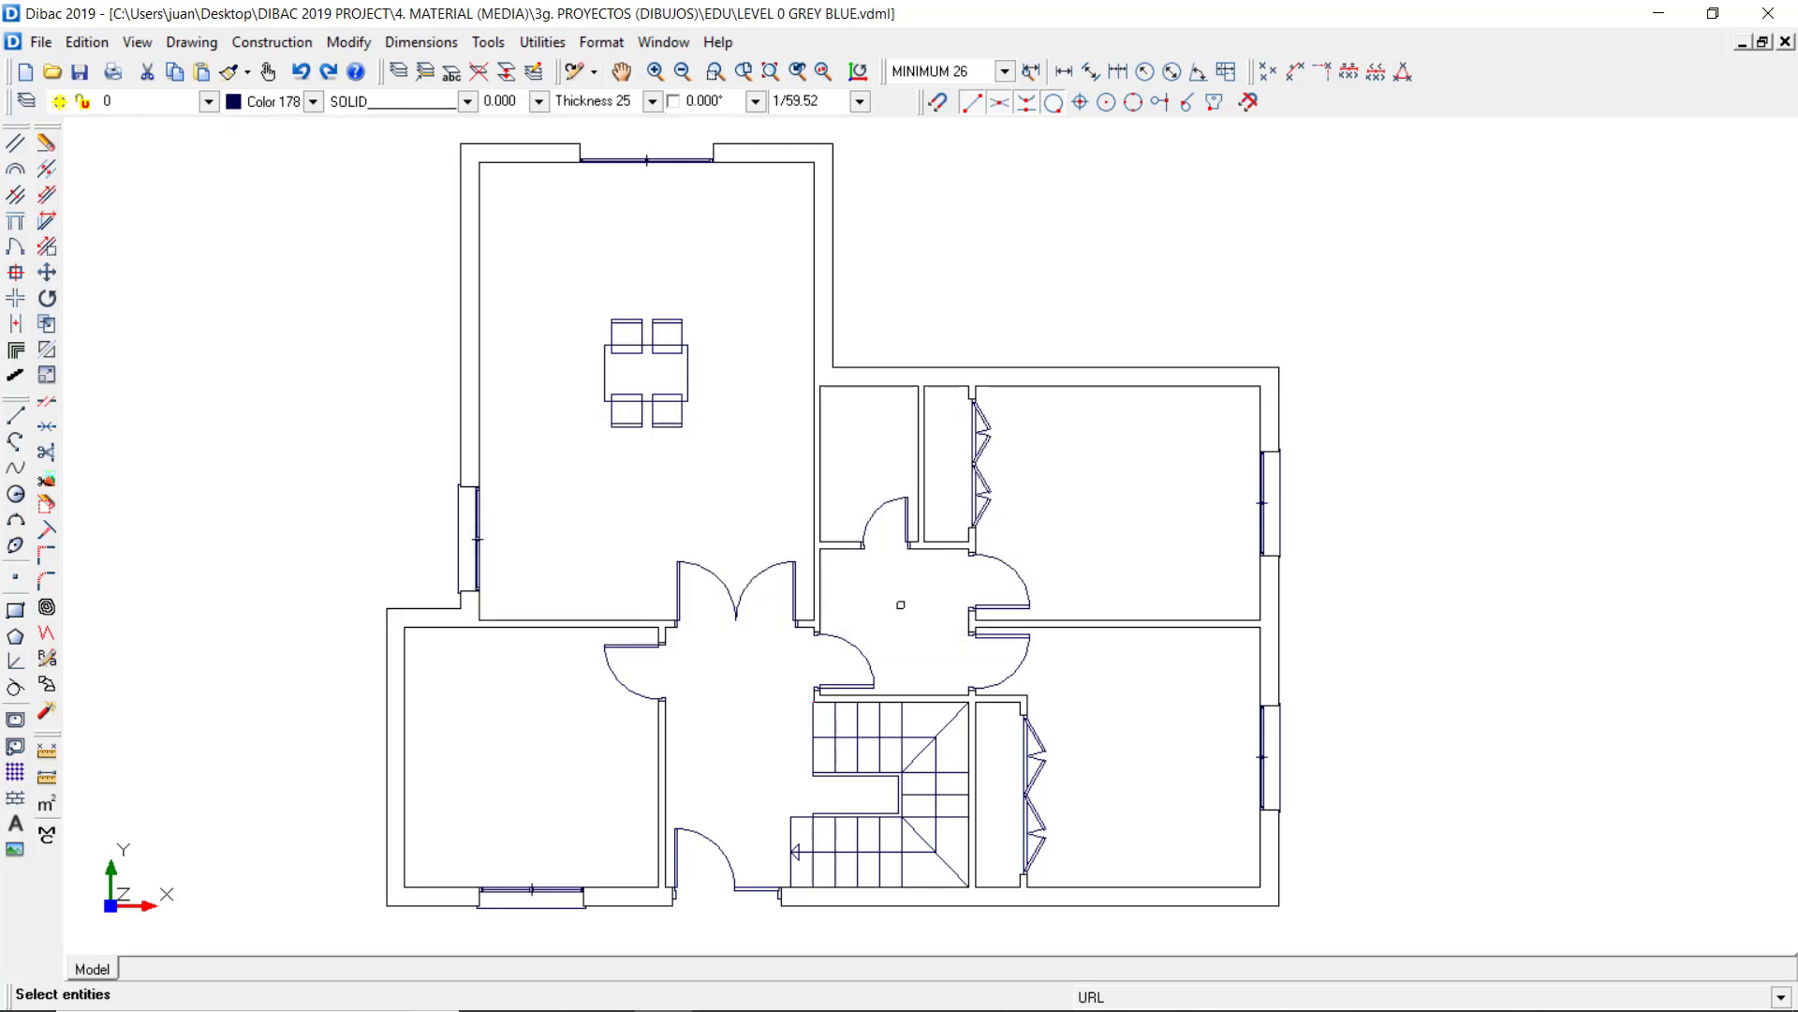
right_click(502, 522)
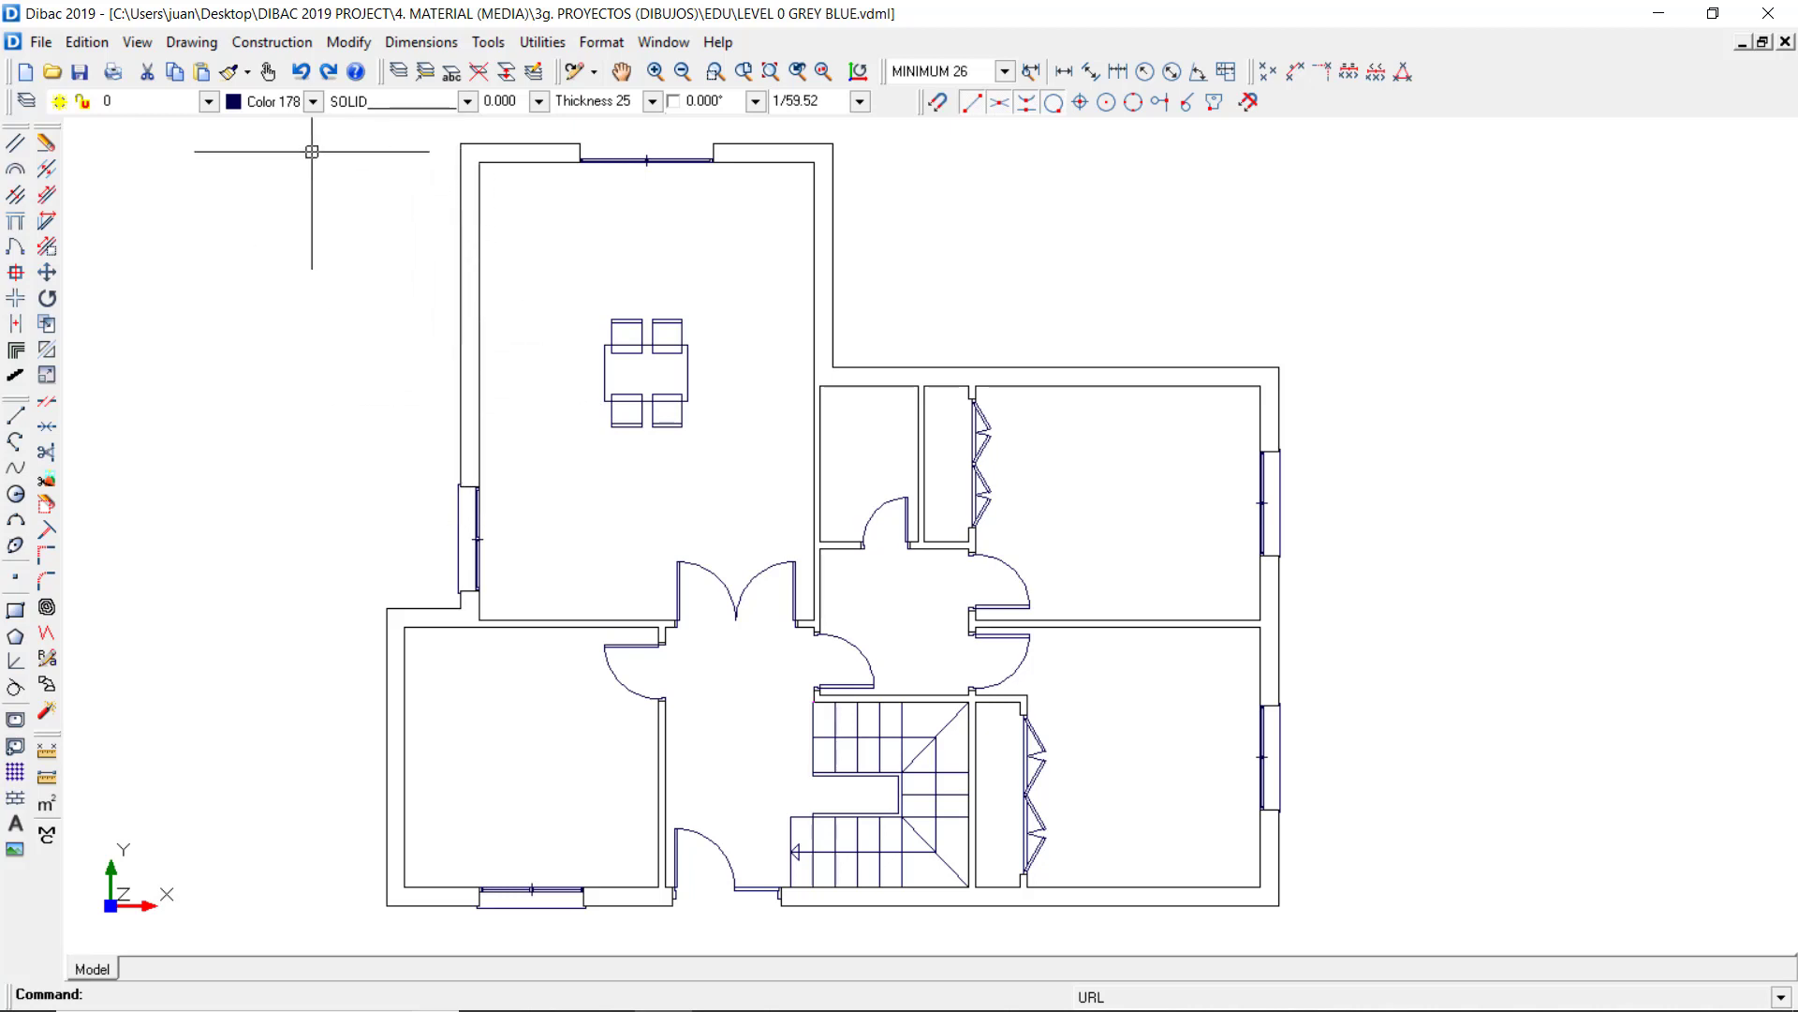
Step: Link the Wall_detail SketchUp file to the left wall, then click the wall to open it
left_click(269, 73)
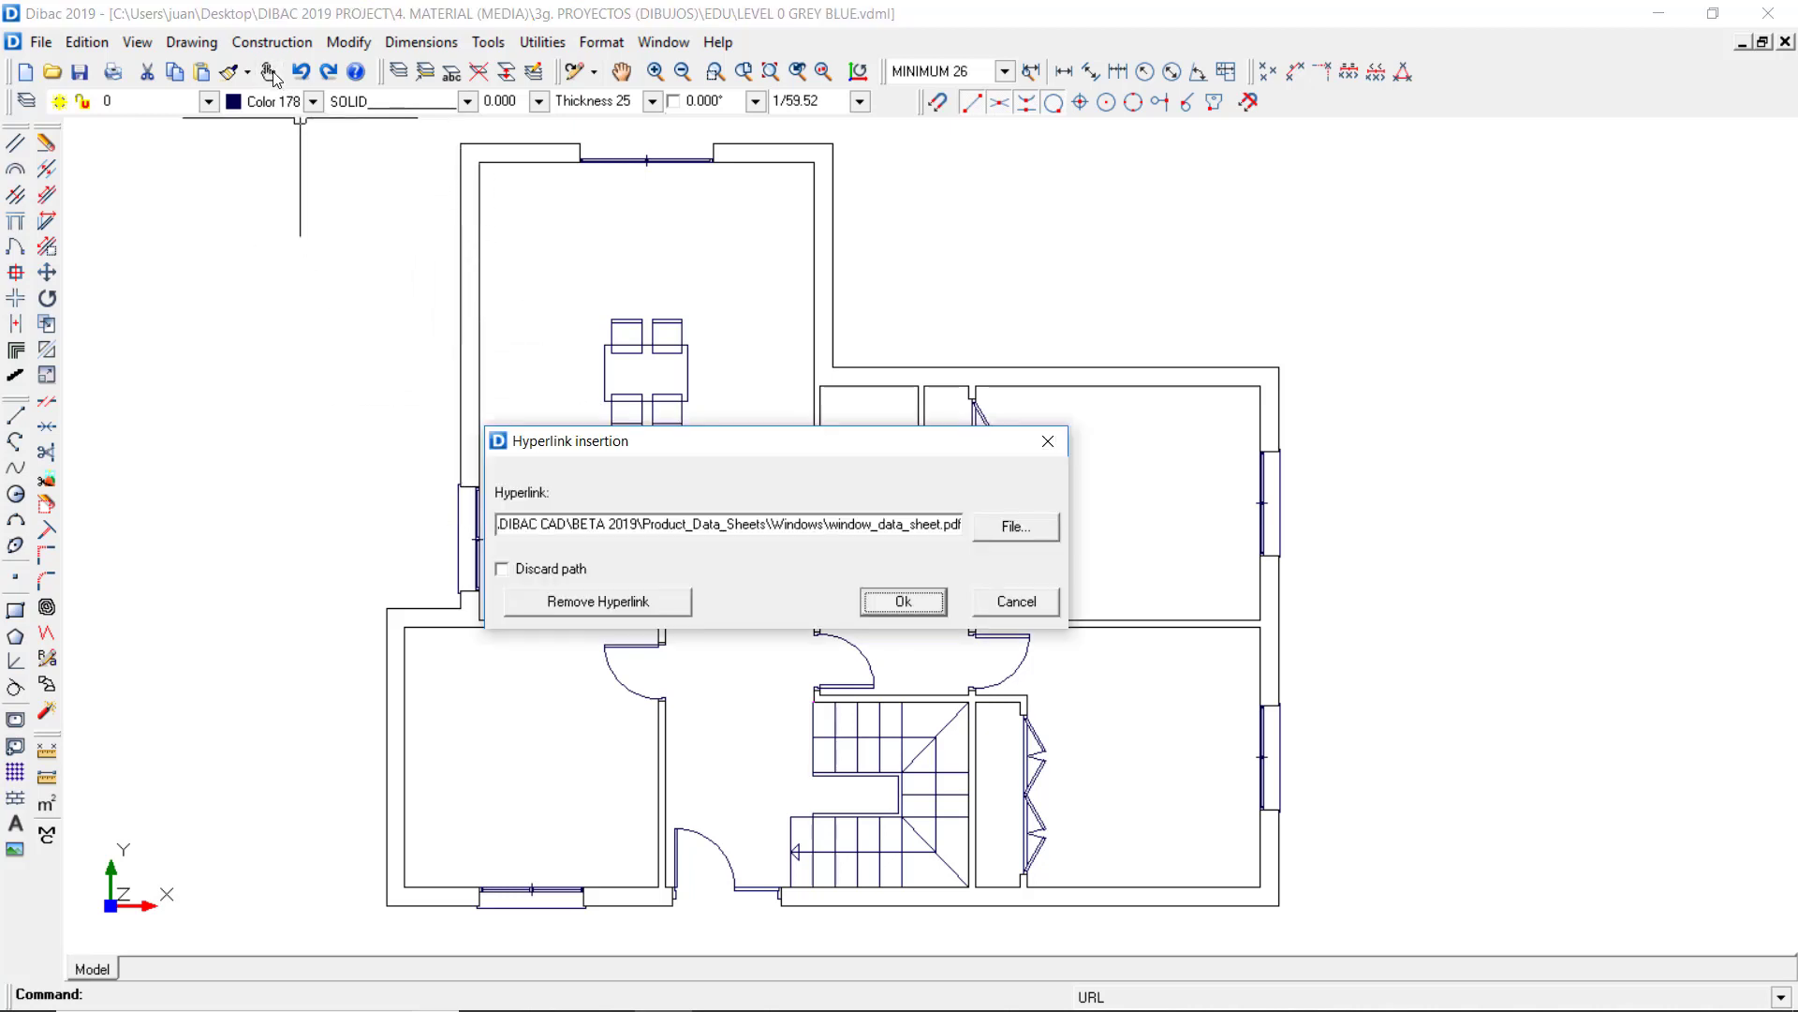
left_click(983, 532)
left_click(761, 290)
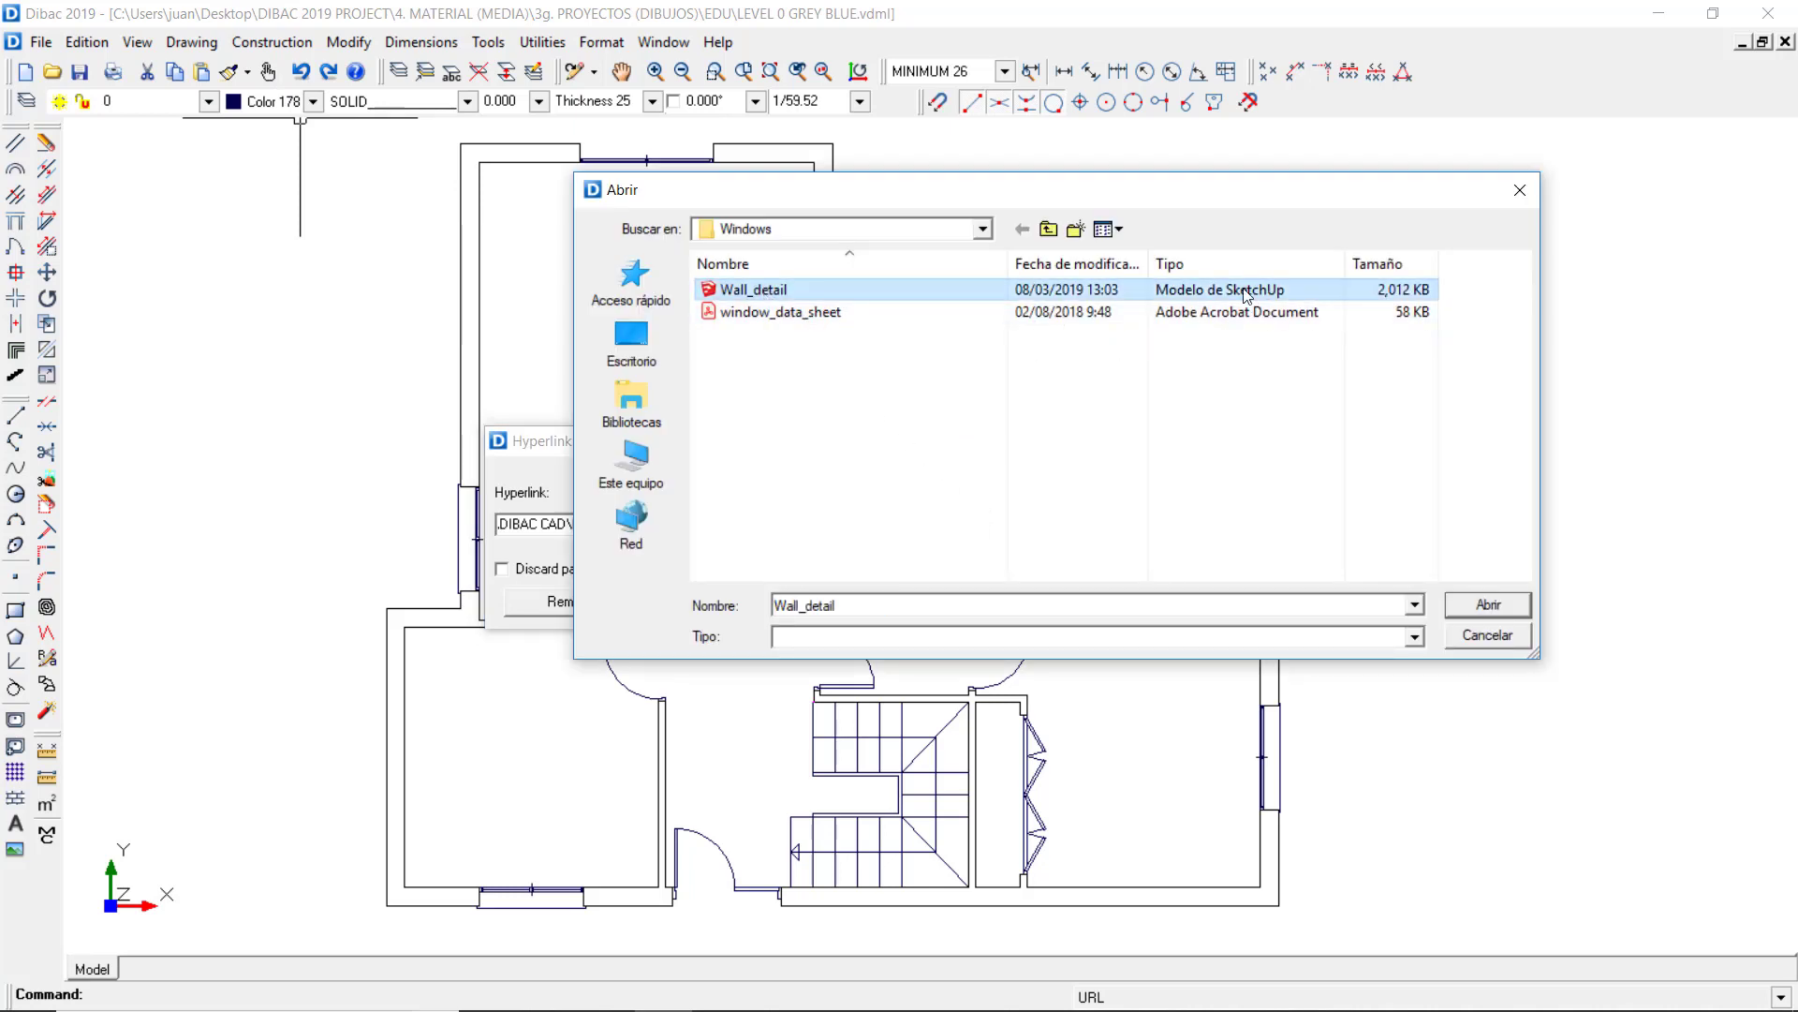
left_click(1485, 604)
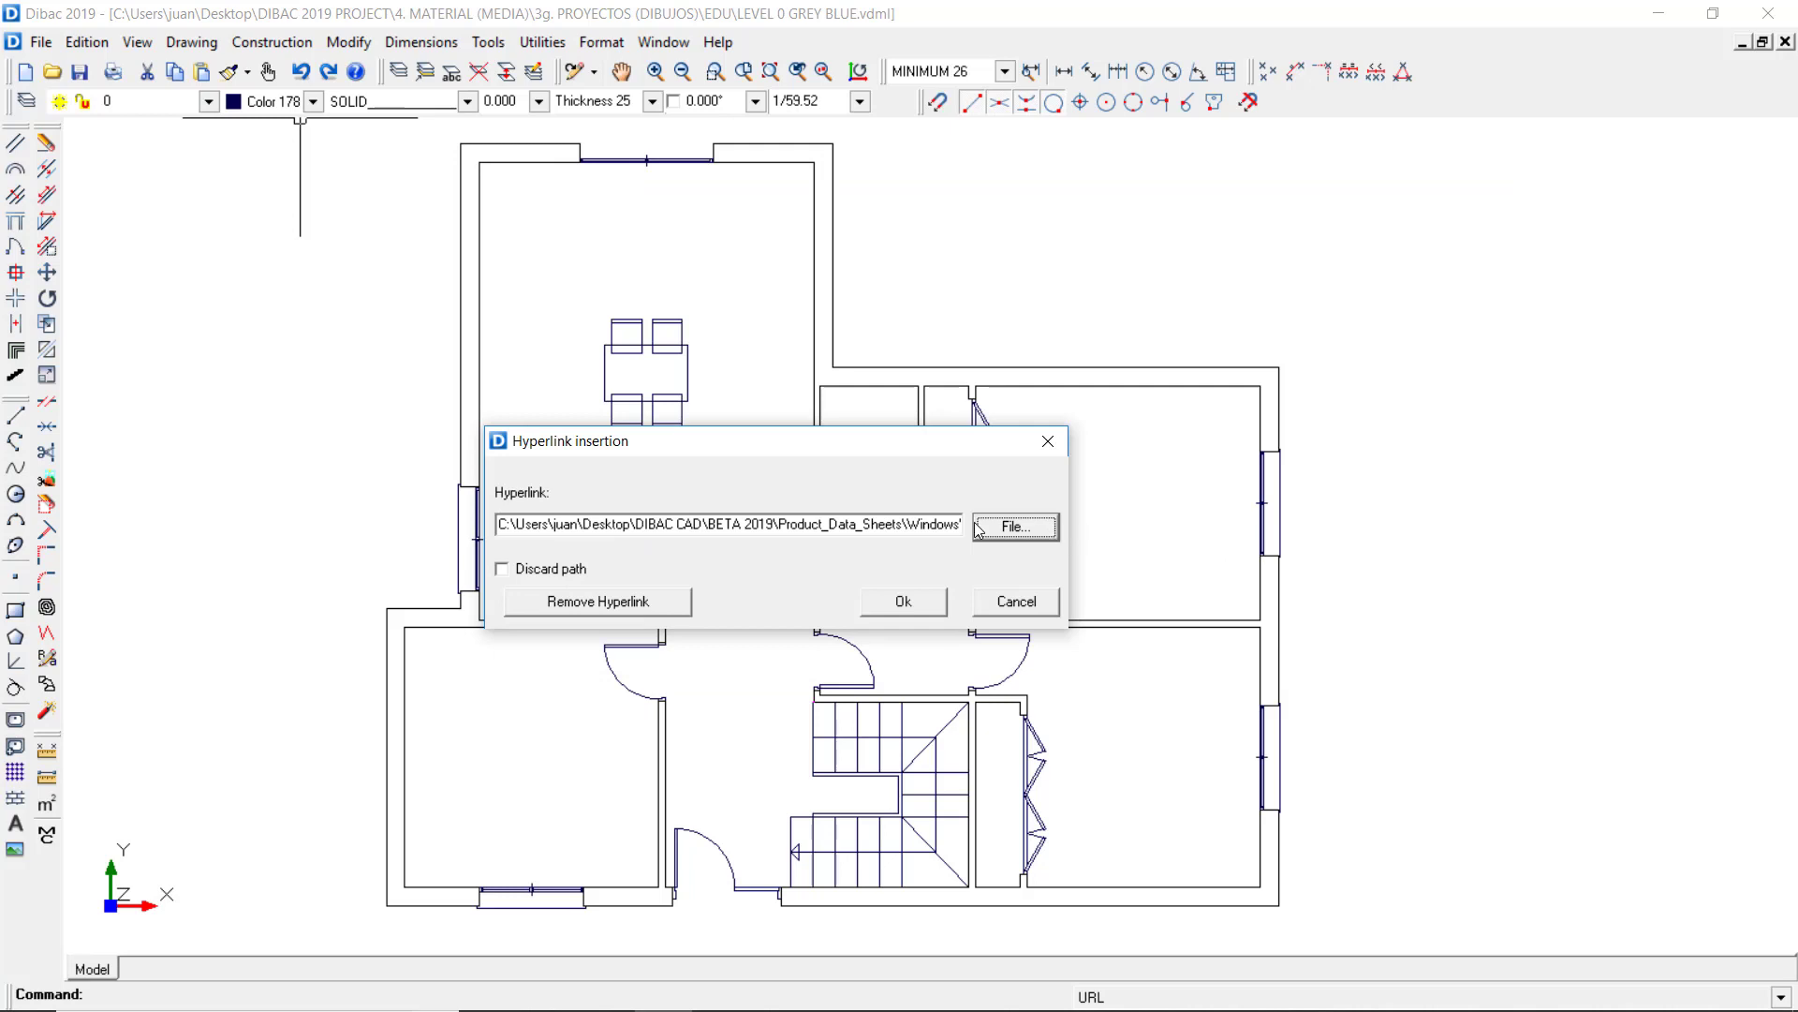
left_click(899, 602)
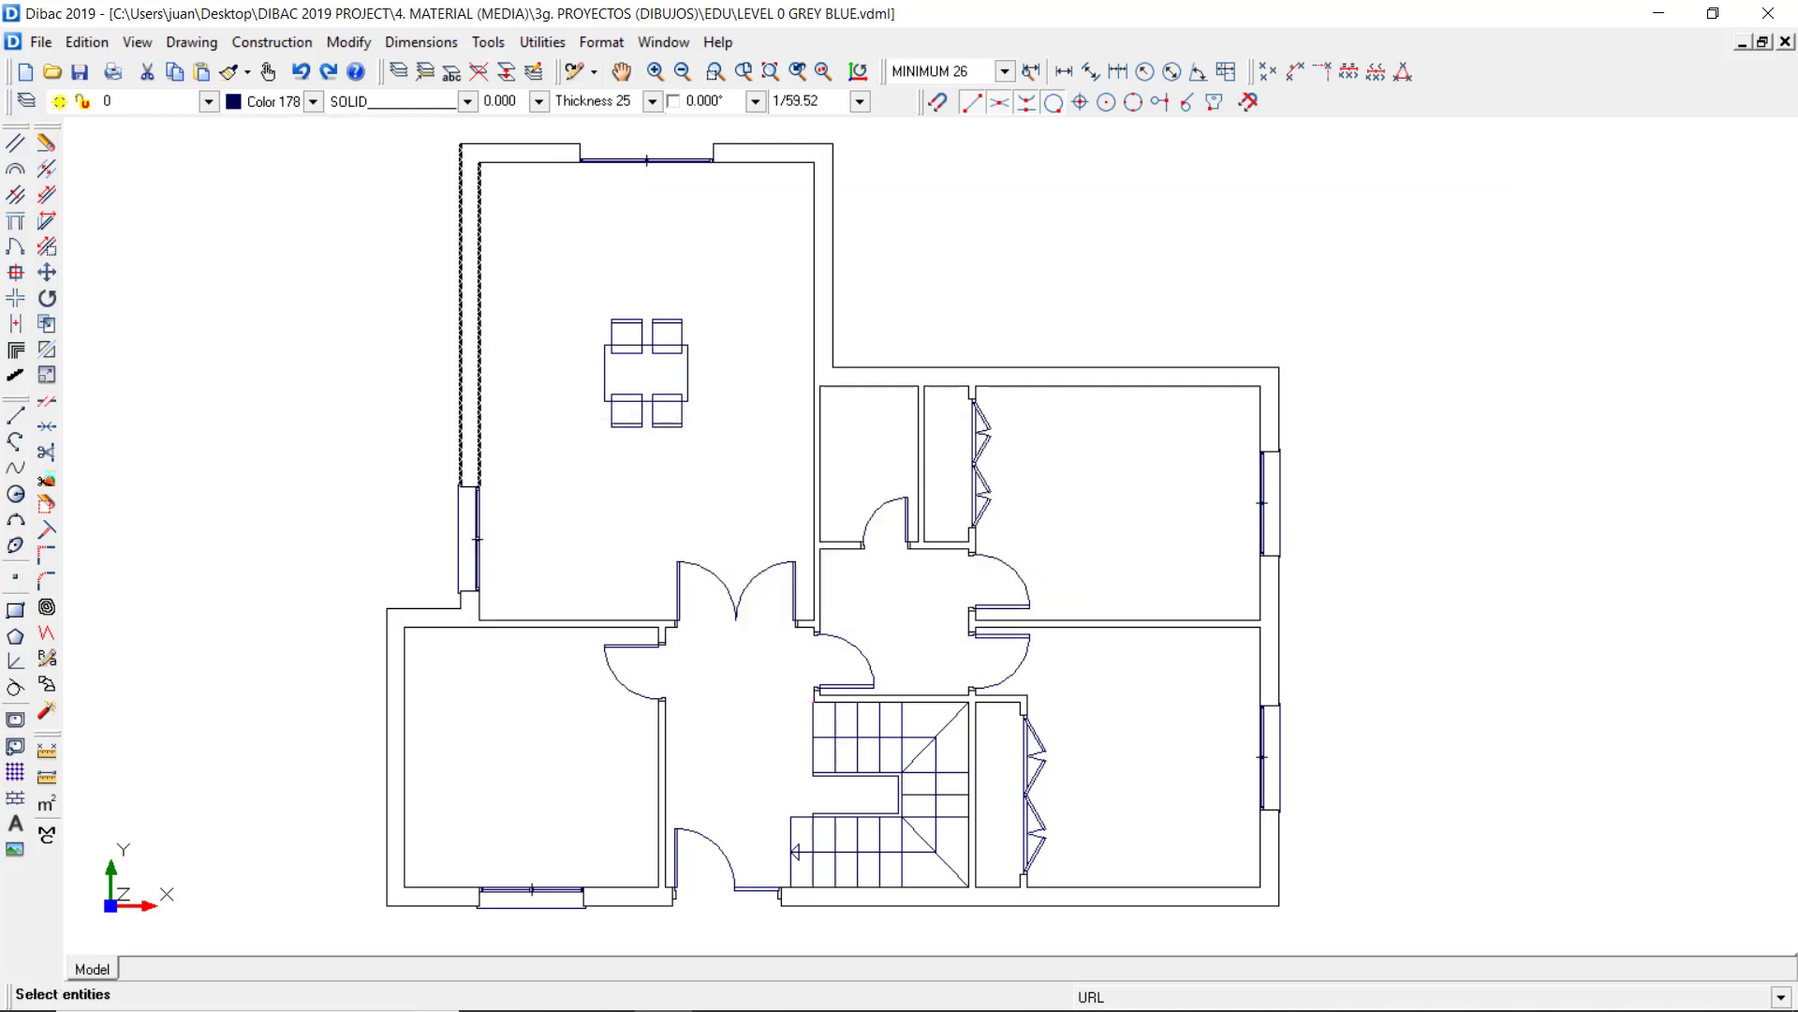
key("Return")
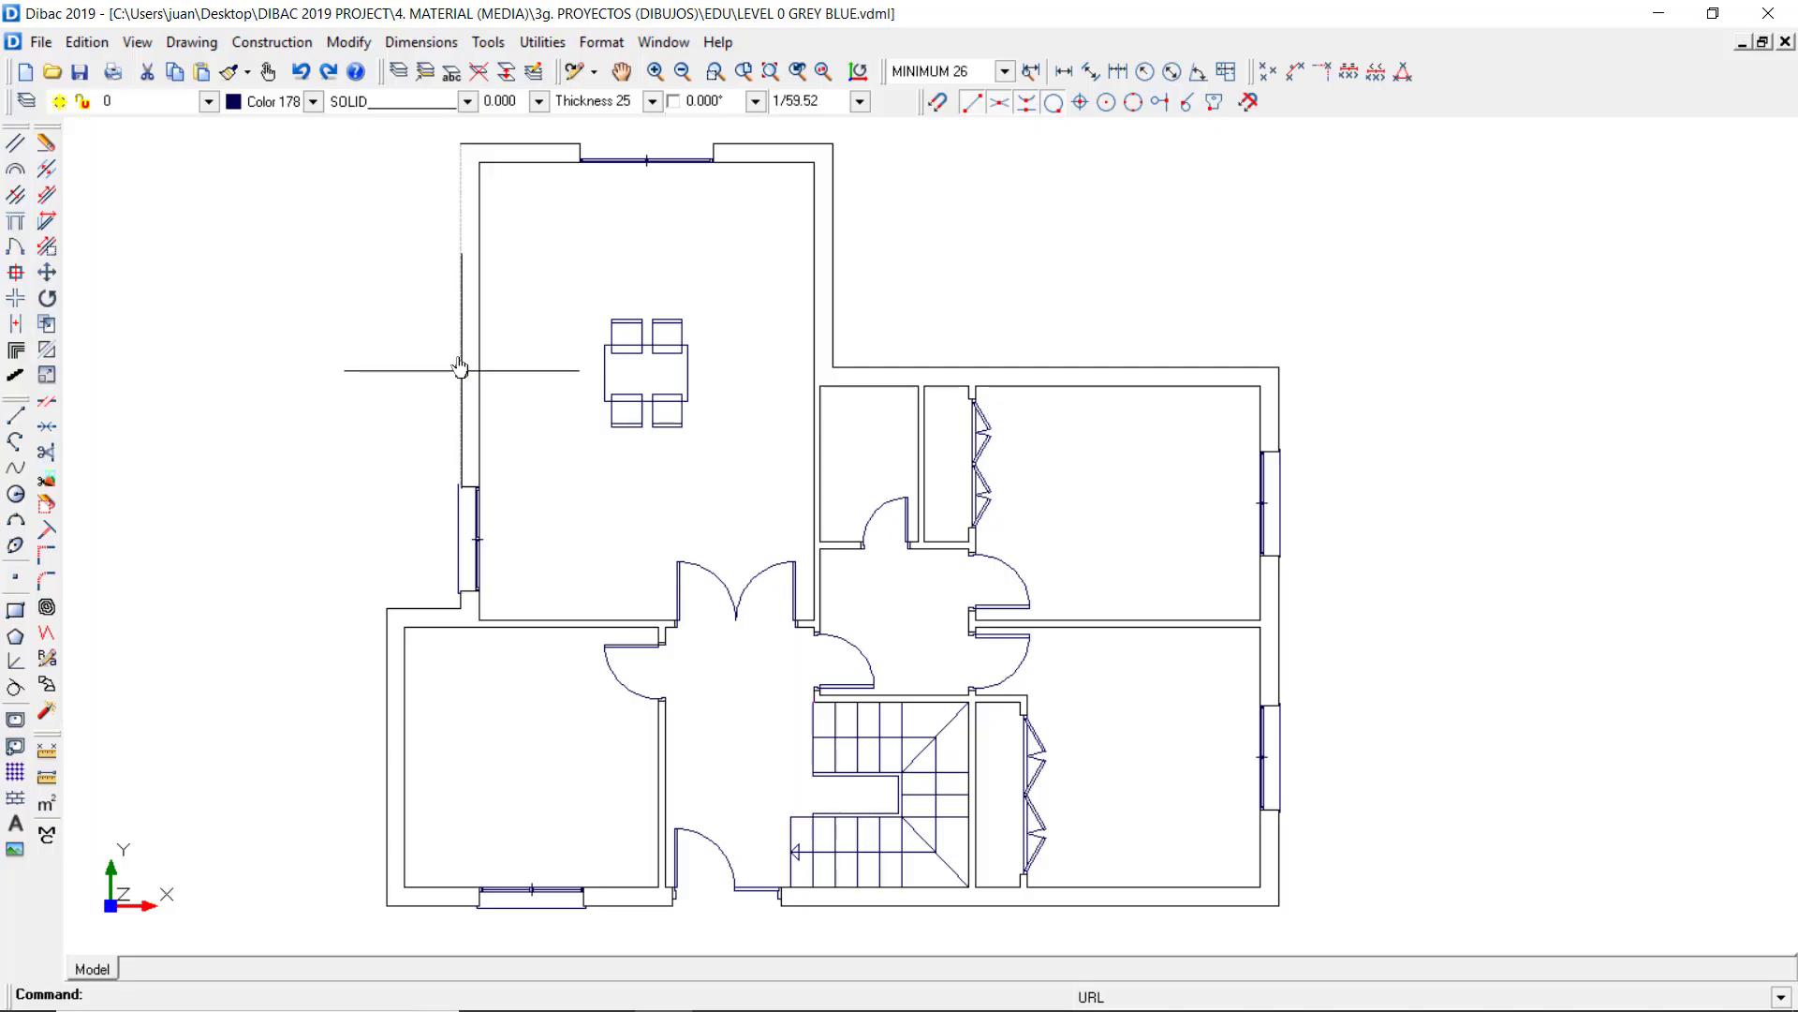
left_click(669, 540)
Step: Open the Wall_detail model in SketchUp, dismiss the startup message and orbit the wall detail
left_click(822, 655)
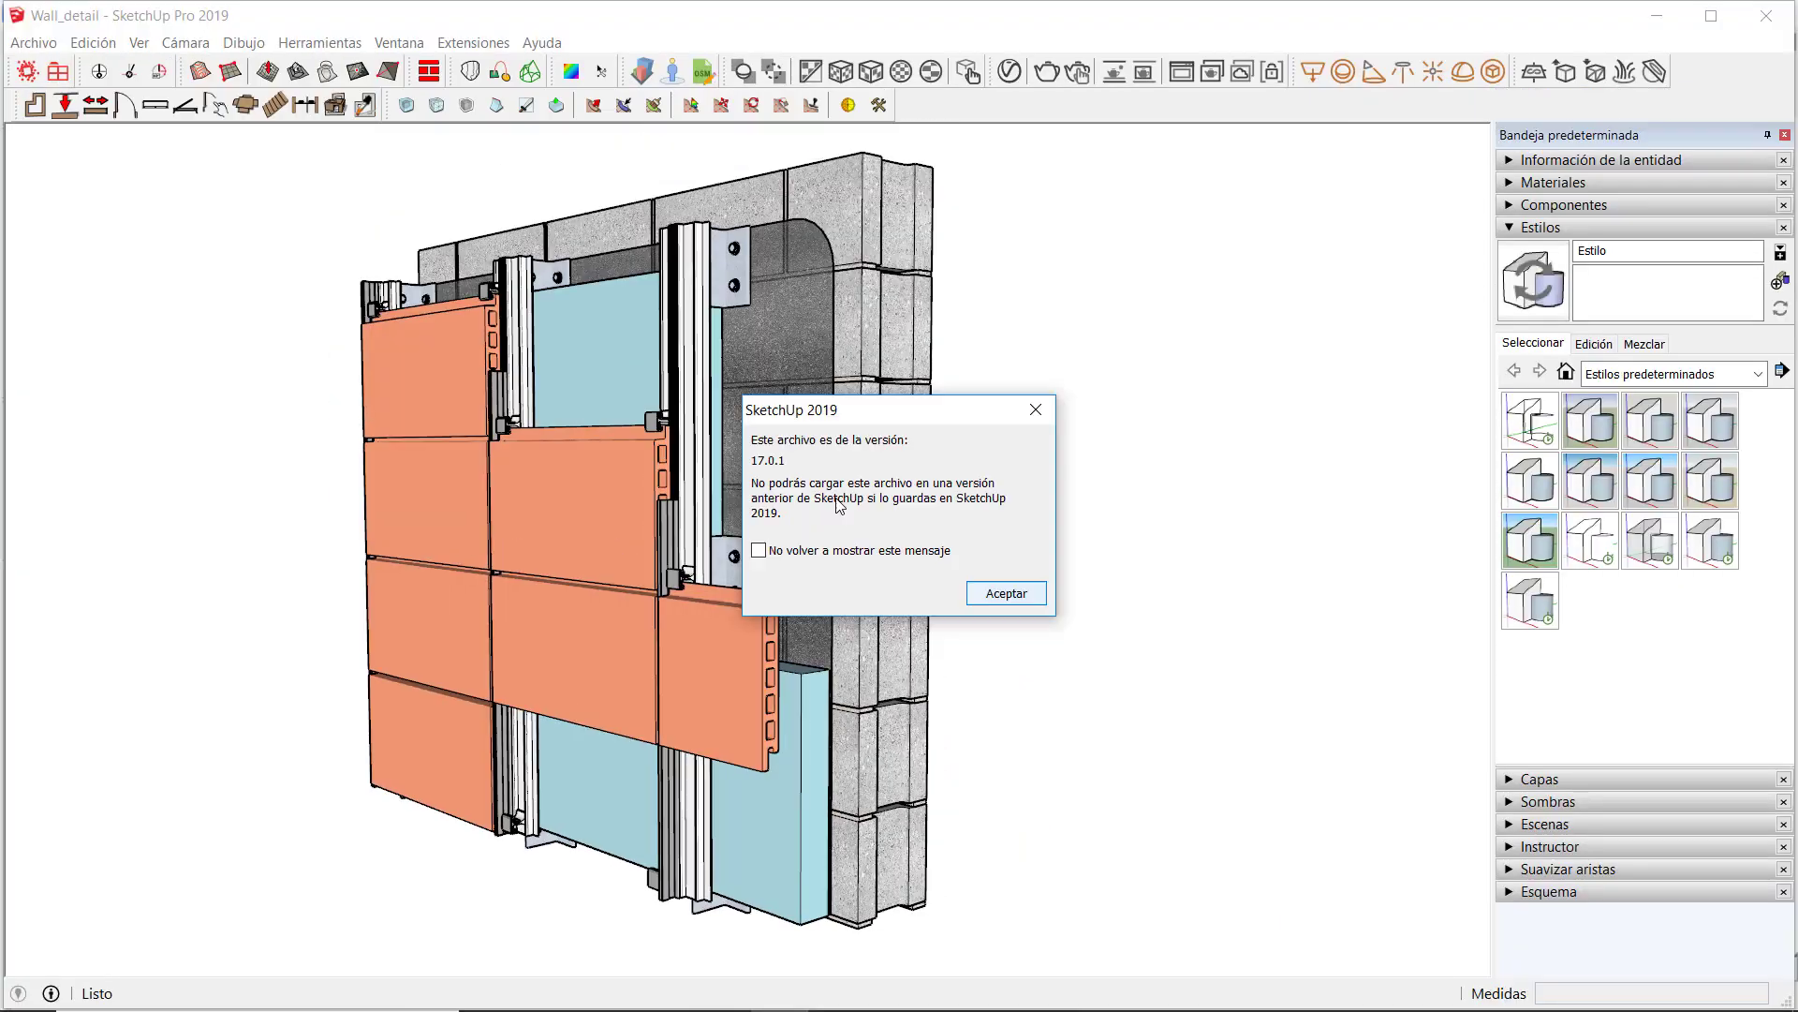
key("Return")
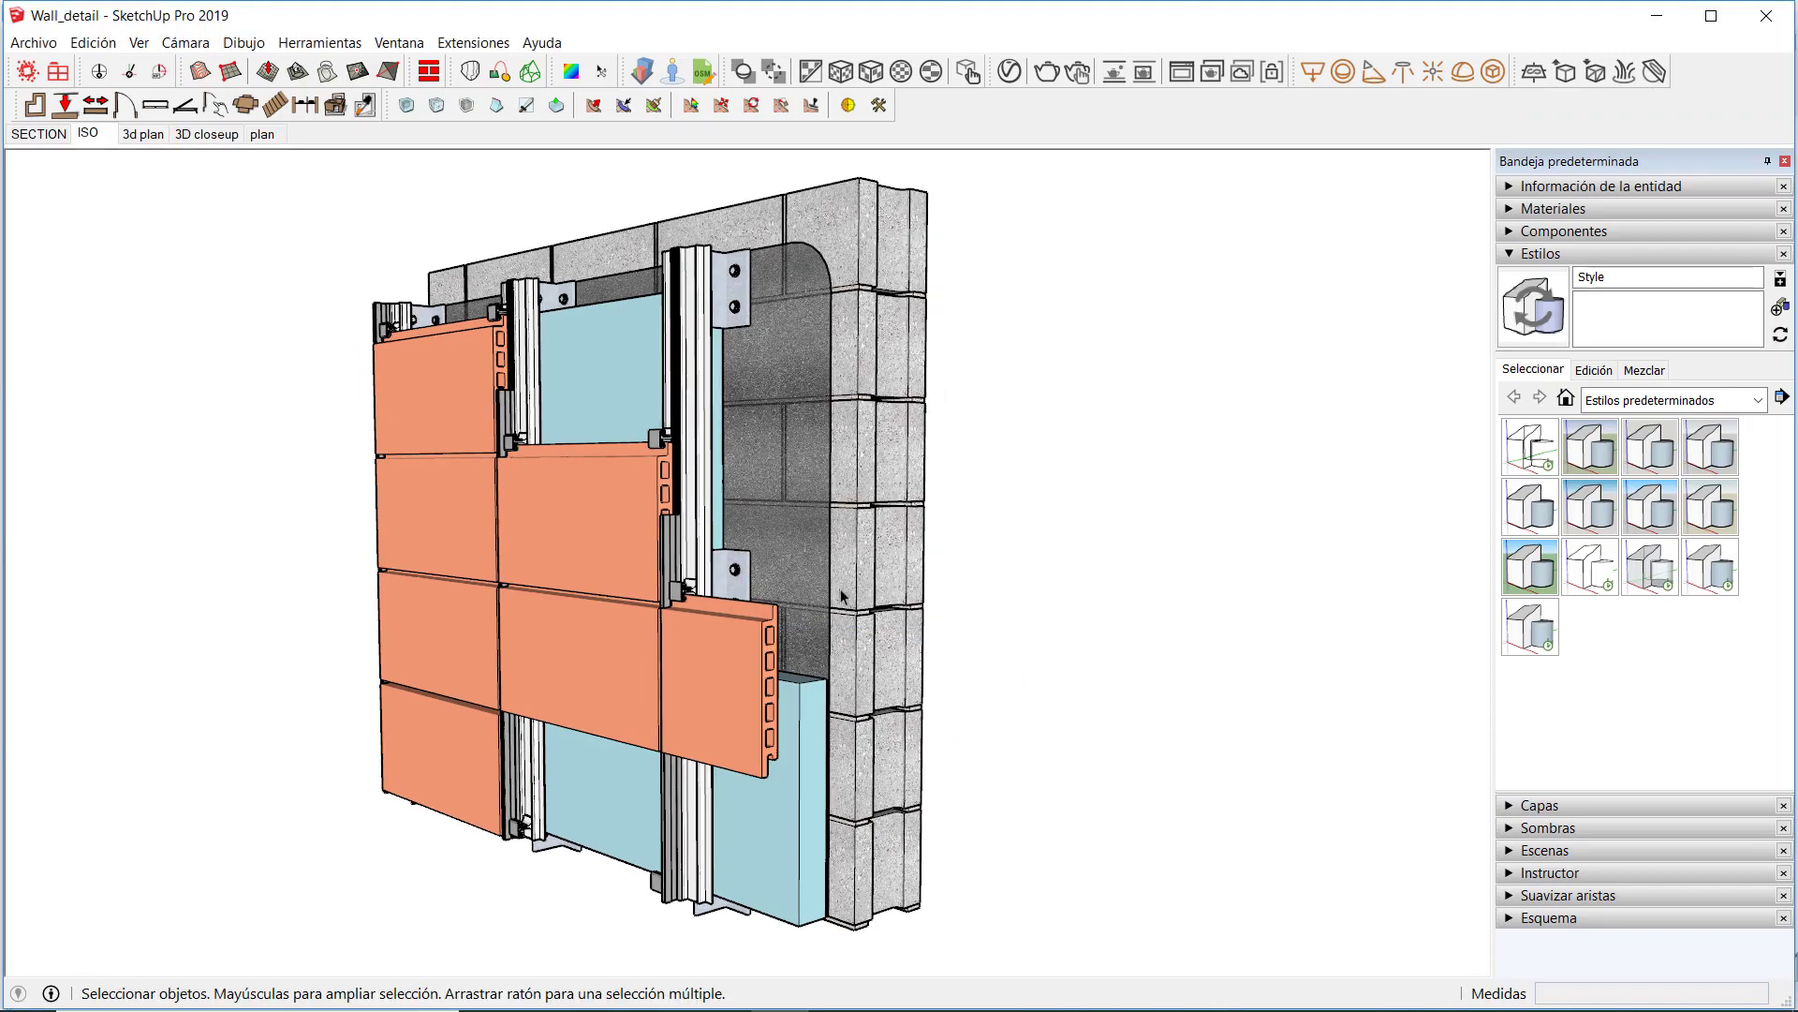
middle_click_drag(840, 588, 967, 587)
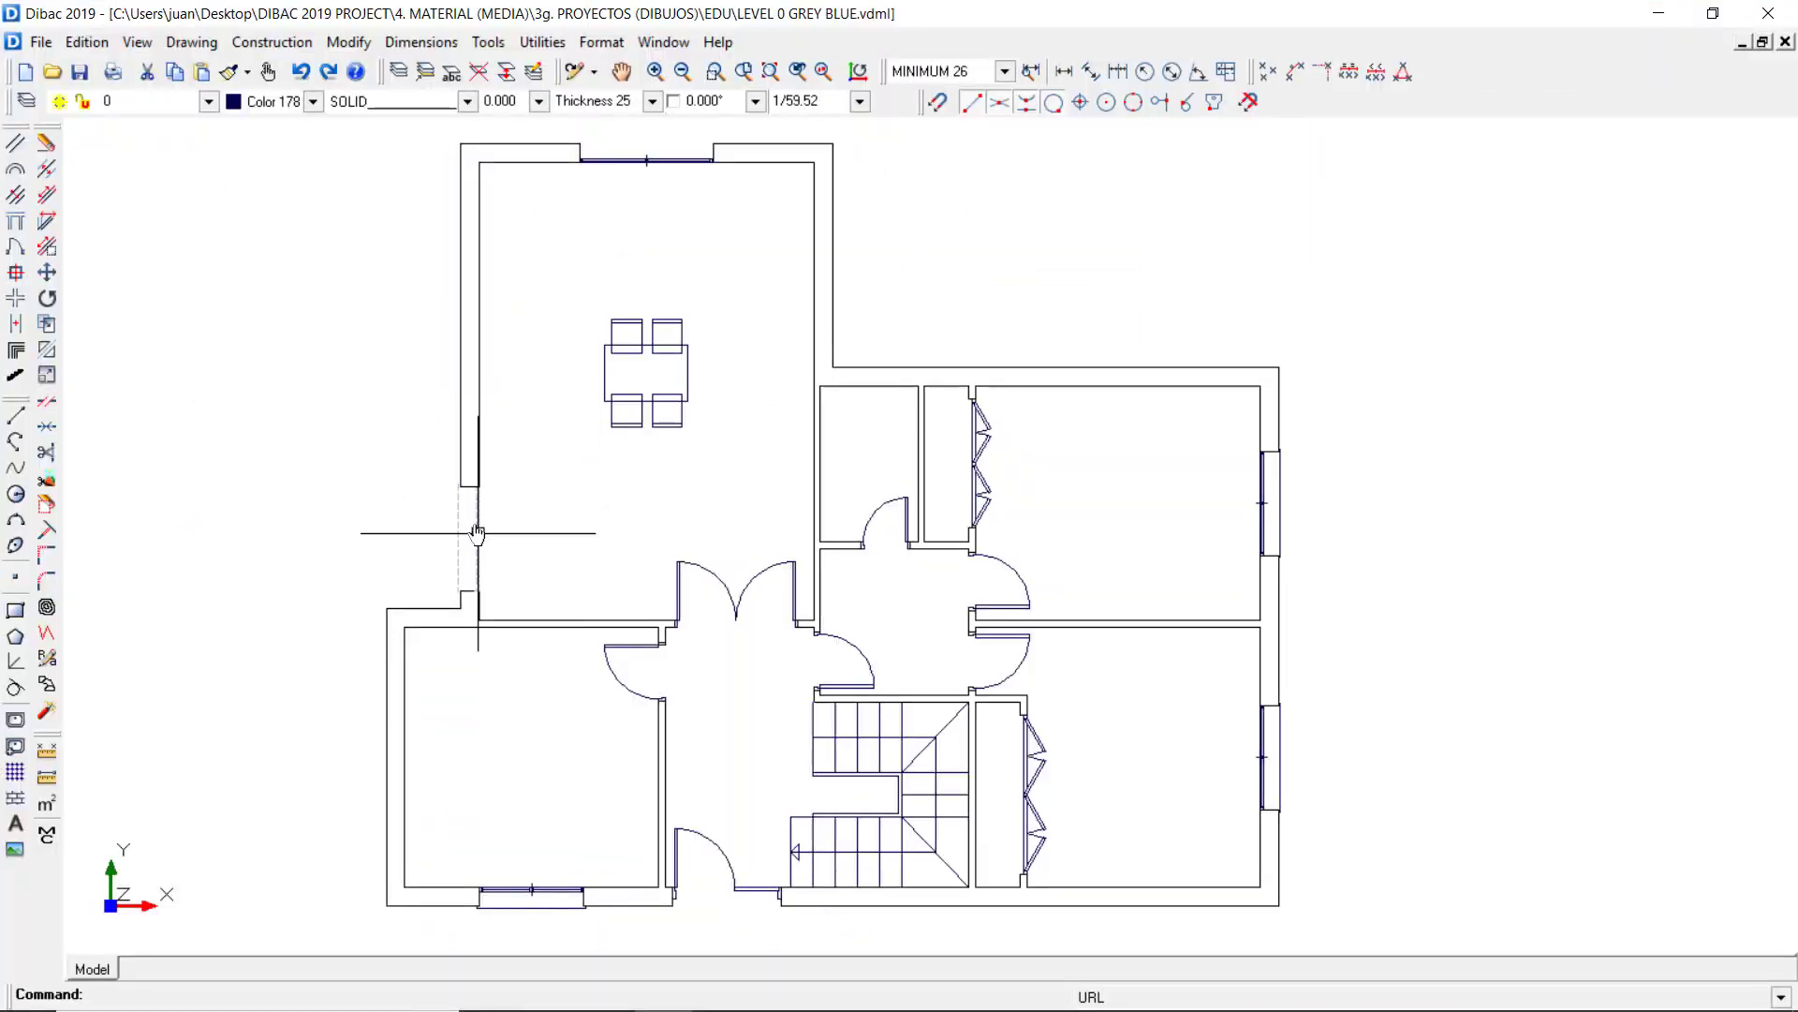
Step: Open window_data_sheet.pdf from the window's link, scroll through it in Acrobat, then close it
left_click(476, 536)
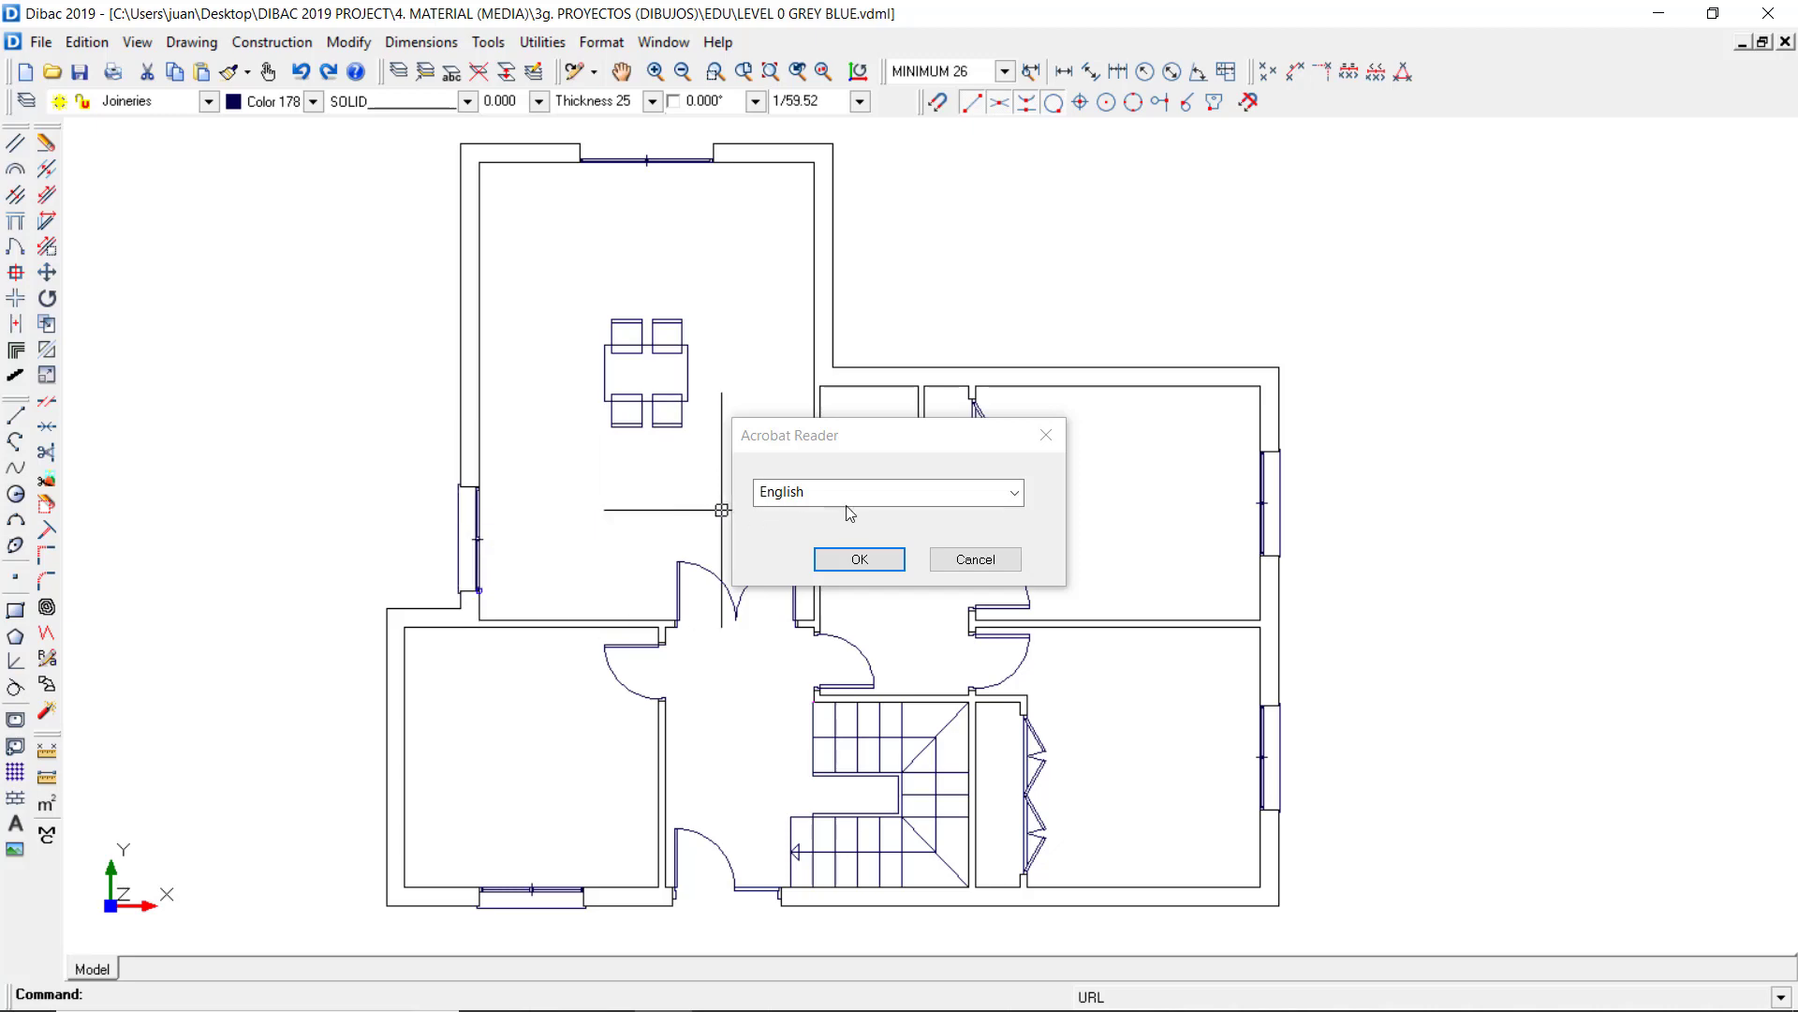
left_click(859, 558)
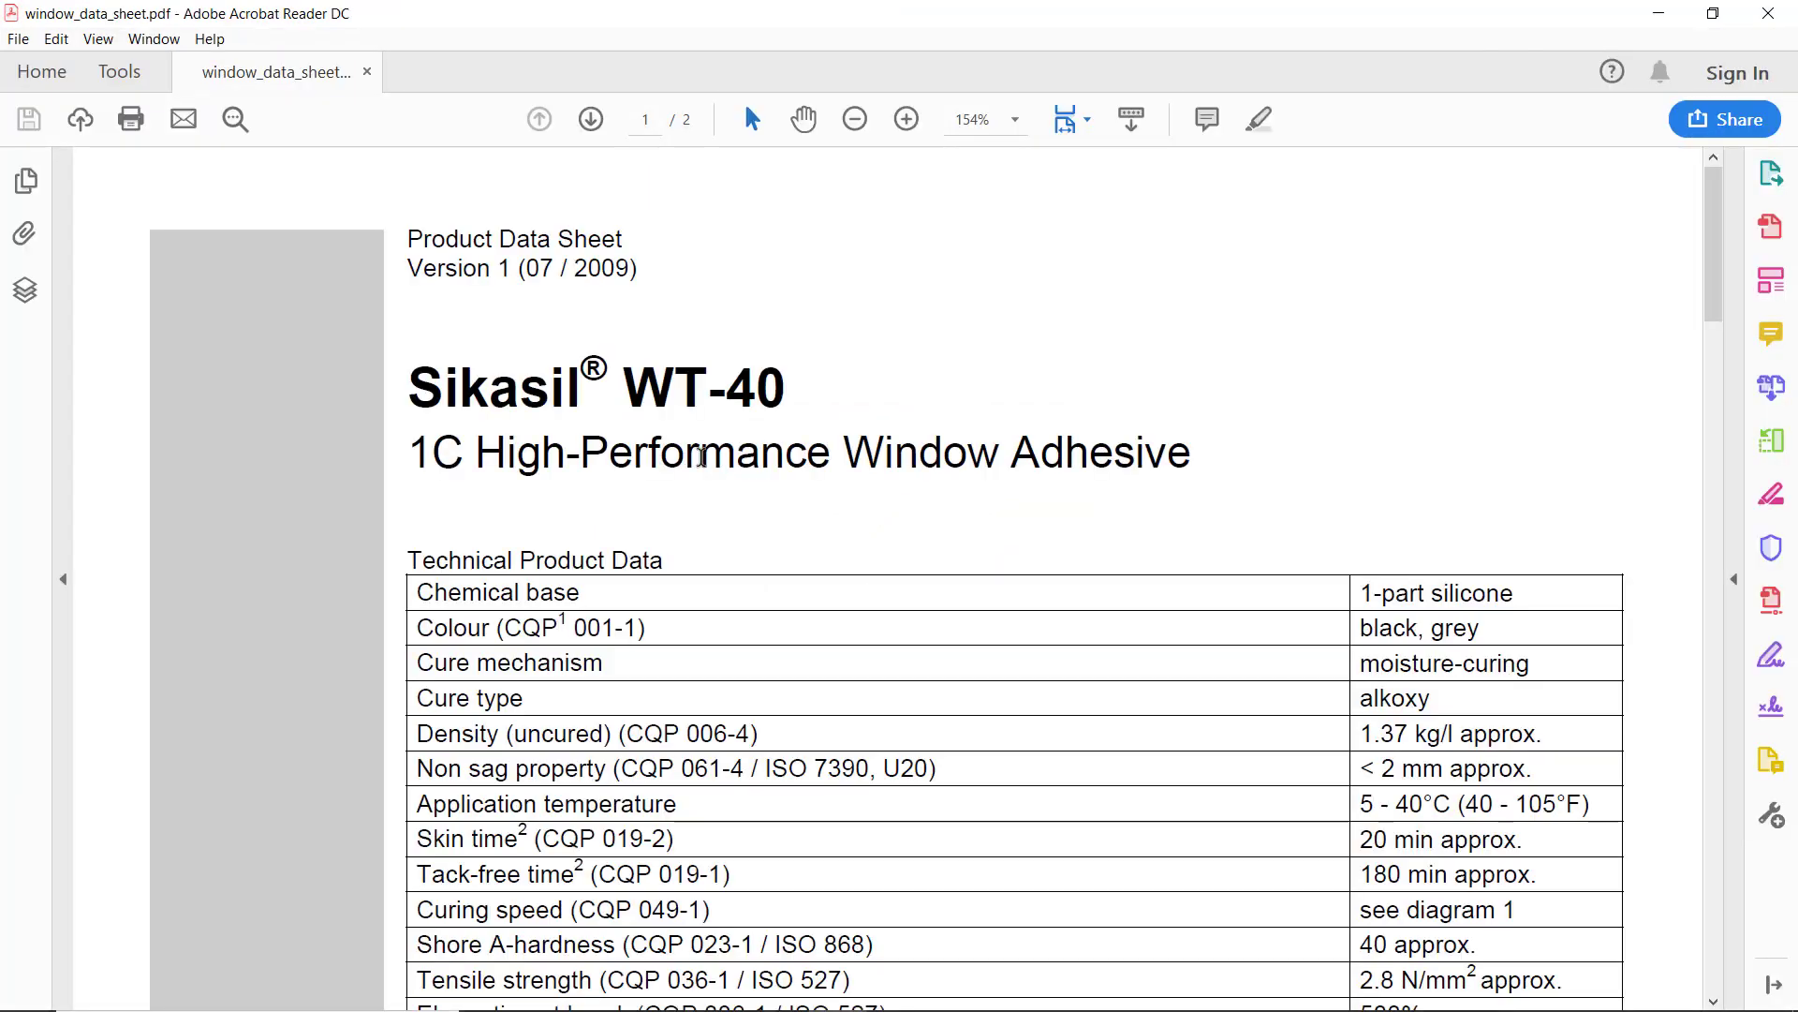
scroll(677, 392, "down", 5)
scroll(682, 401, "up", 4)
left_click(1769, 13)
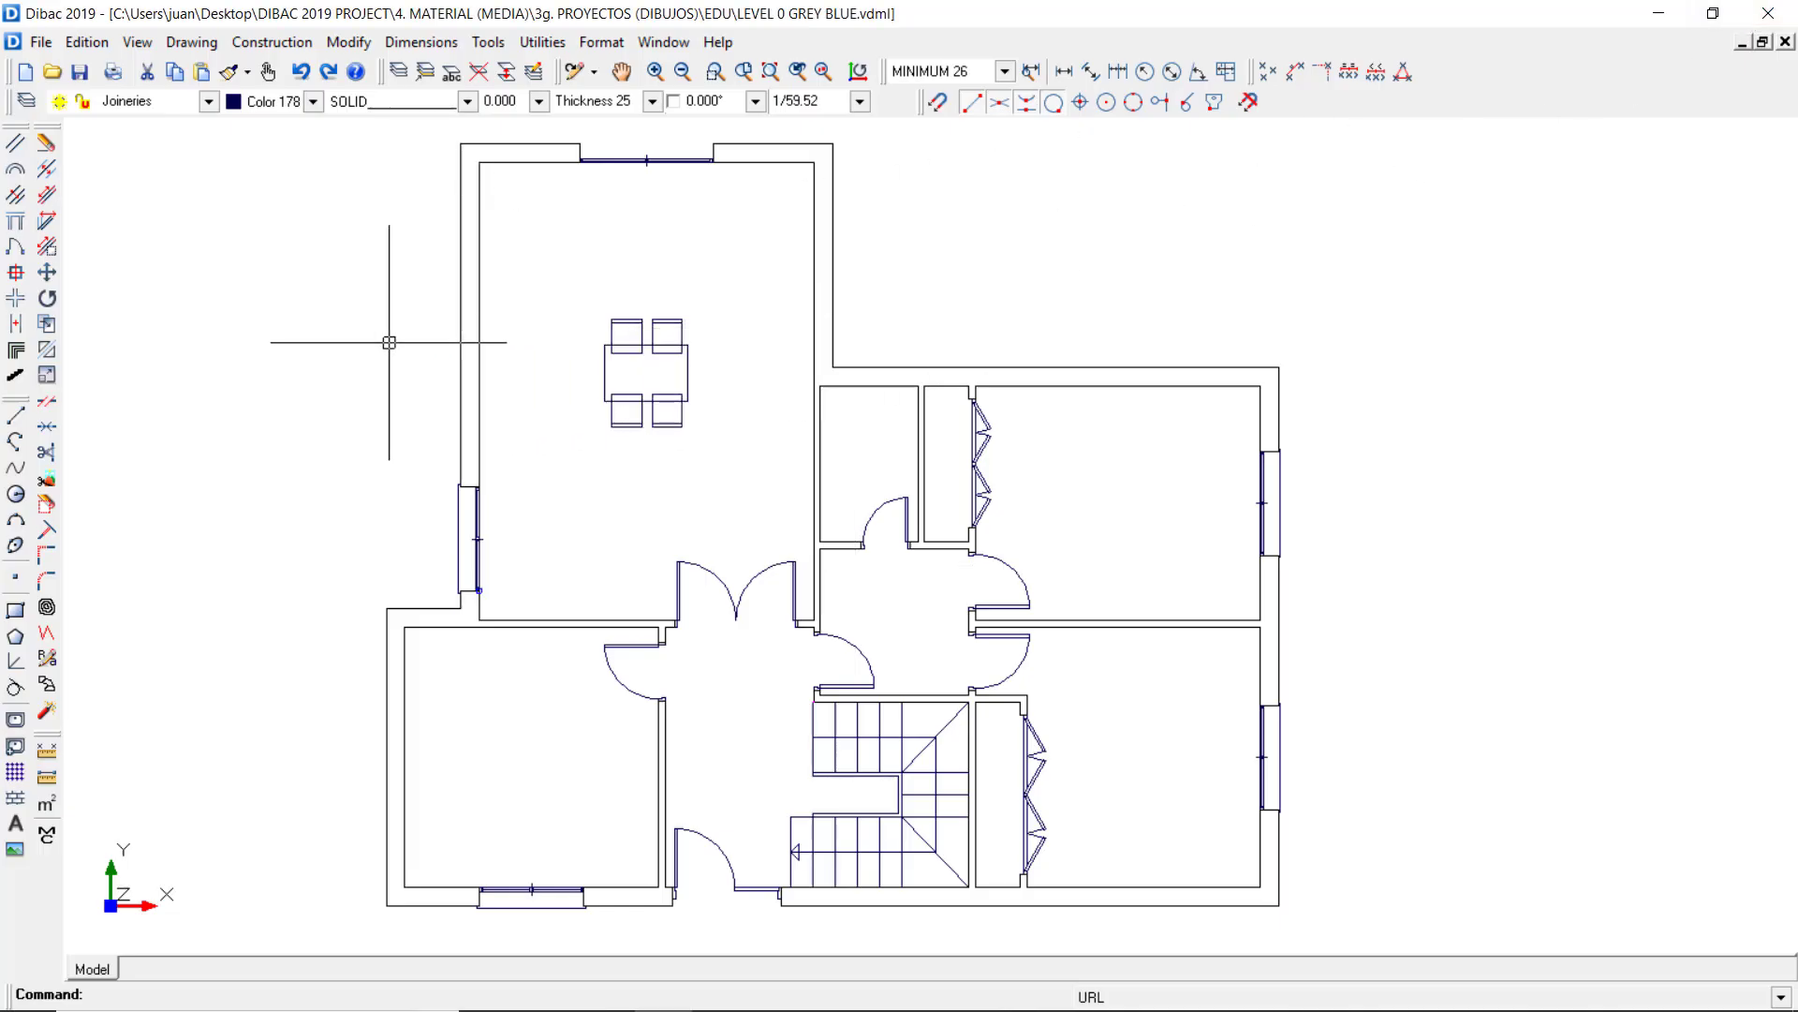
Step: Use Remove Hyperlink to unlink the left-wall window and the dining table with chairs
left_click(269, 73)
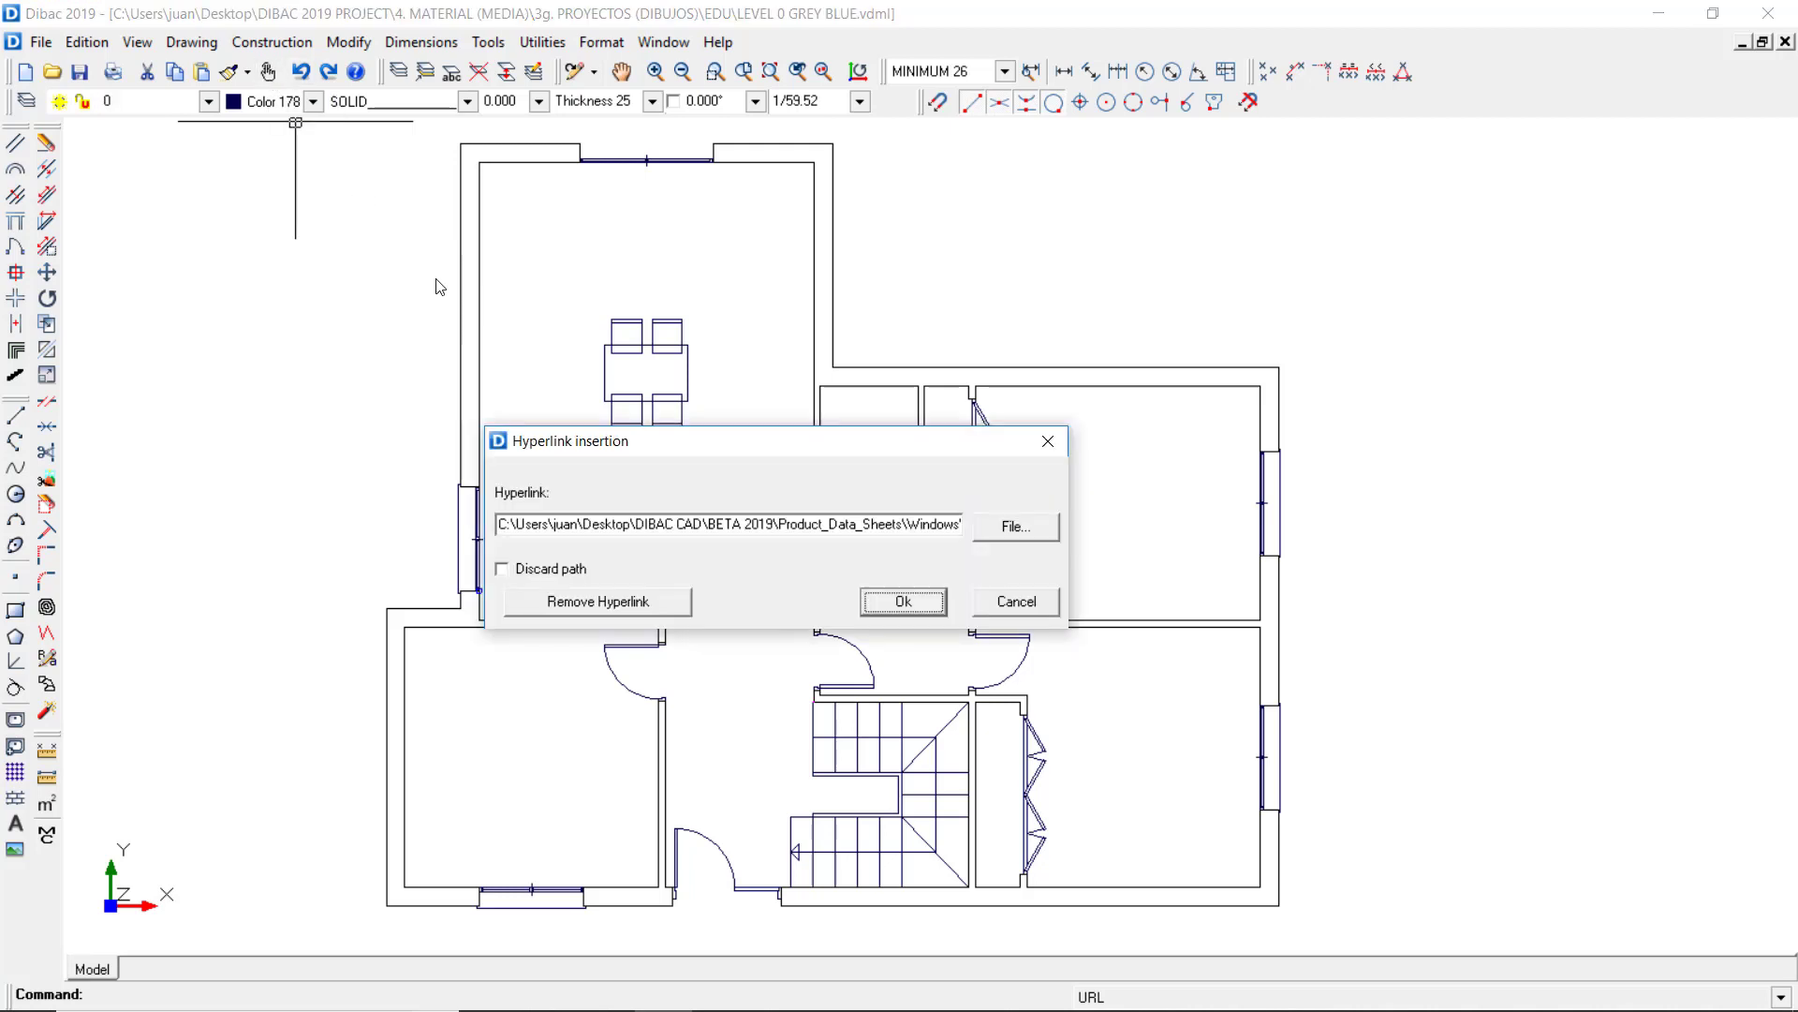
left_click(599, 604)
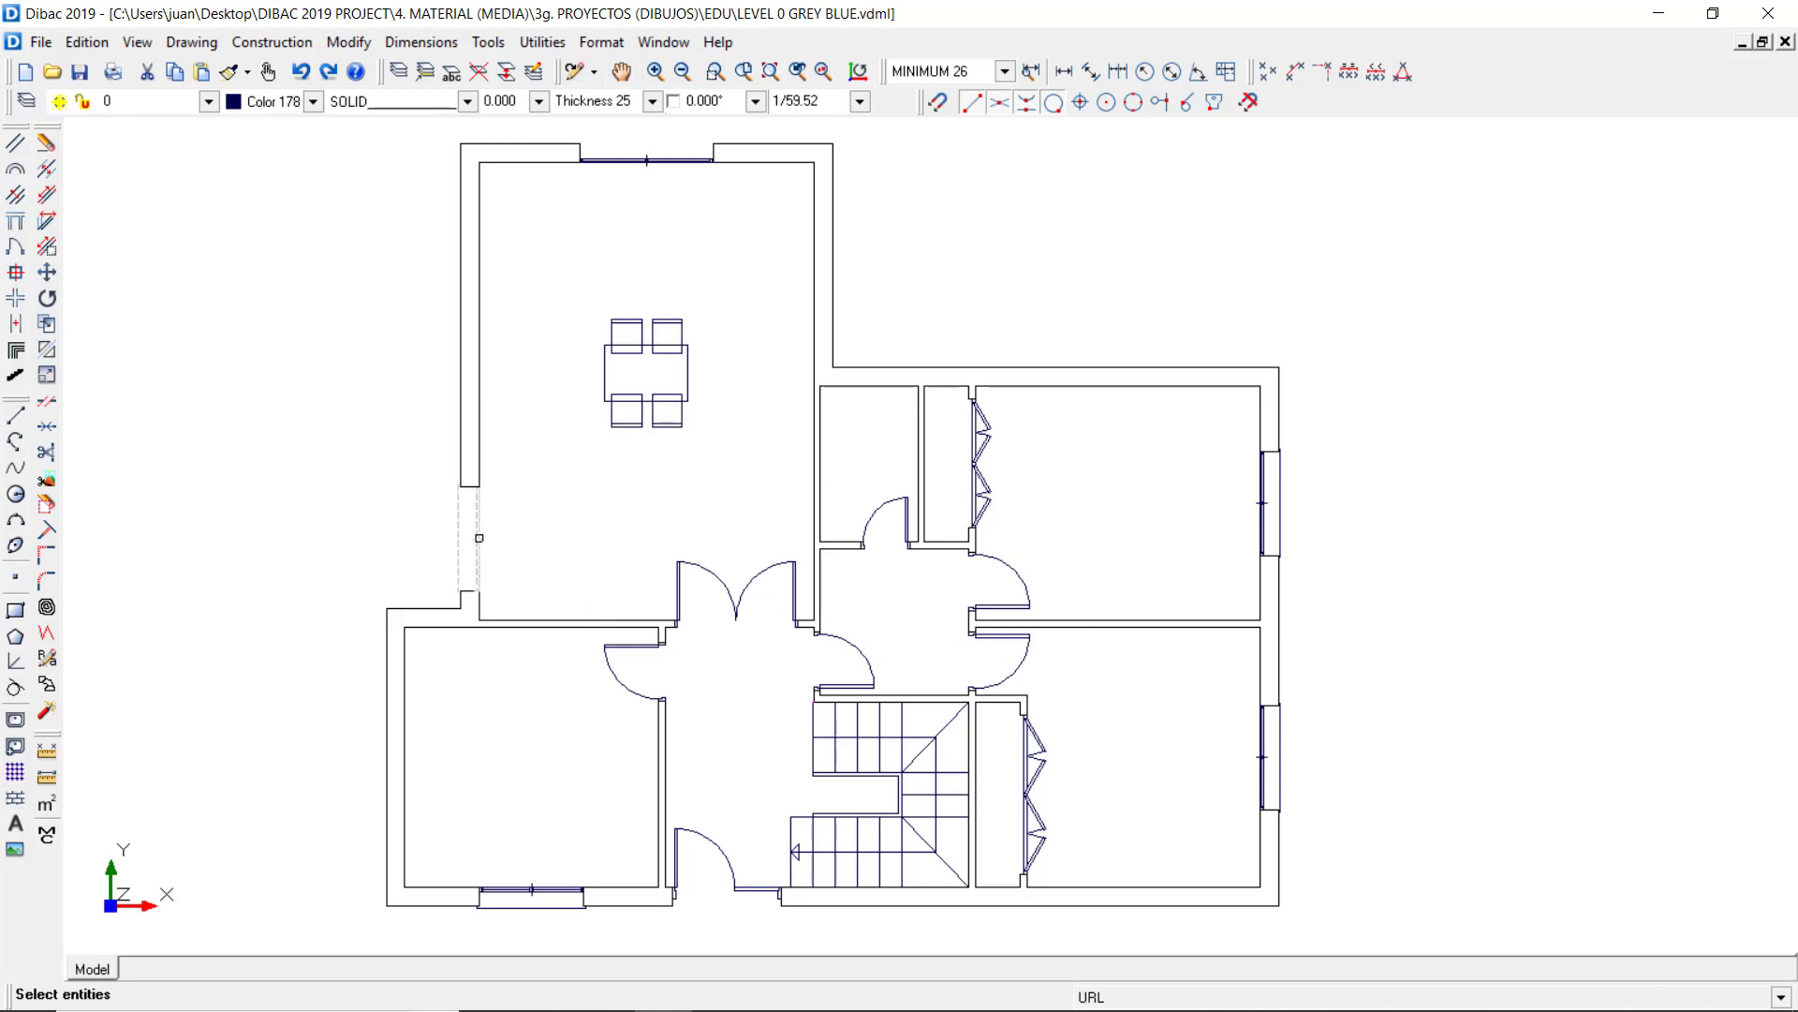
left_click(478, 538)
left_click(617, 394)
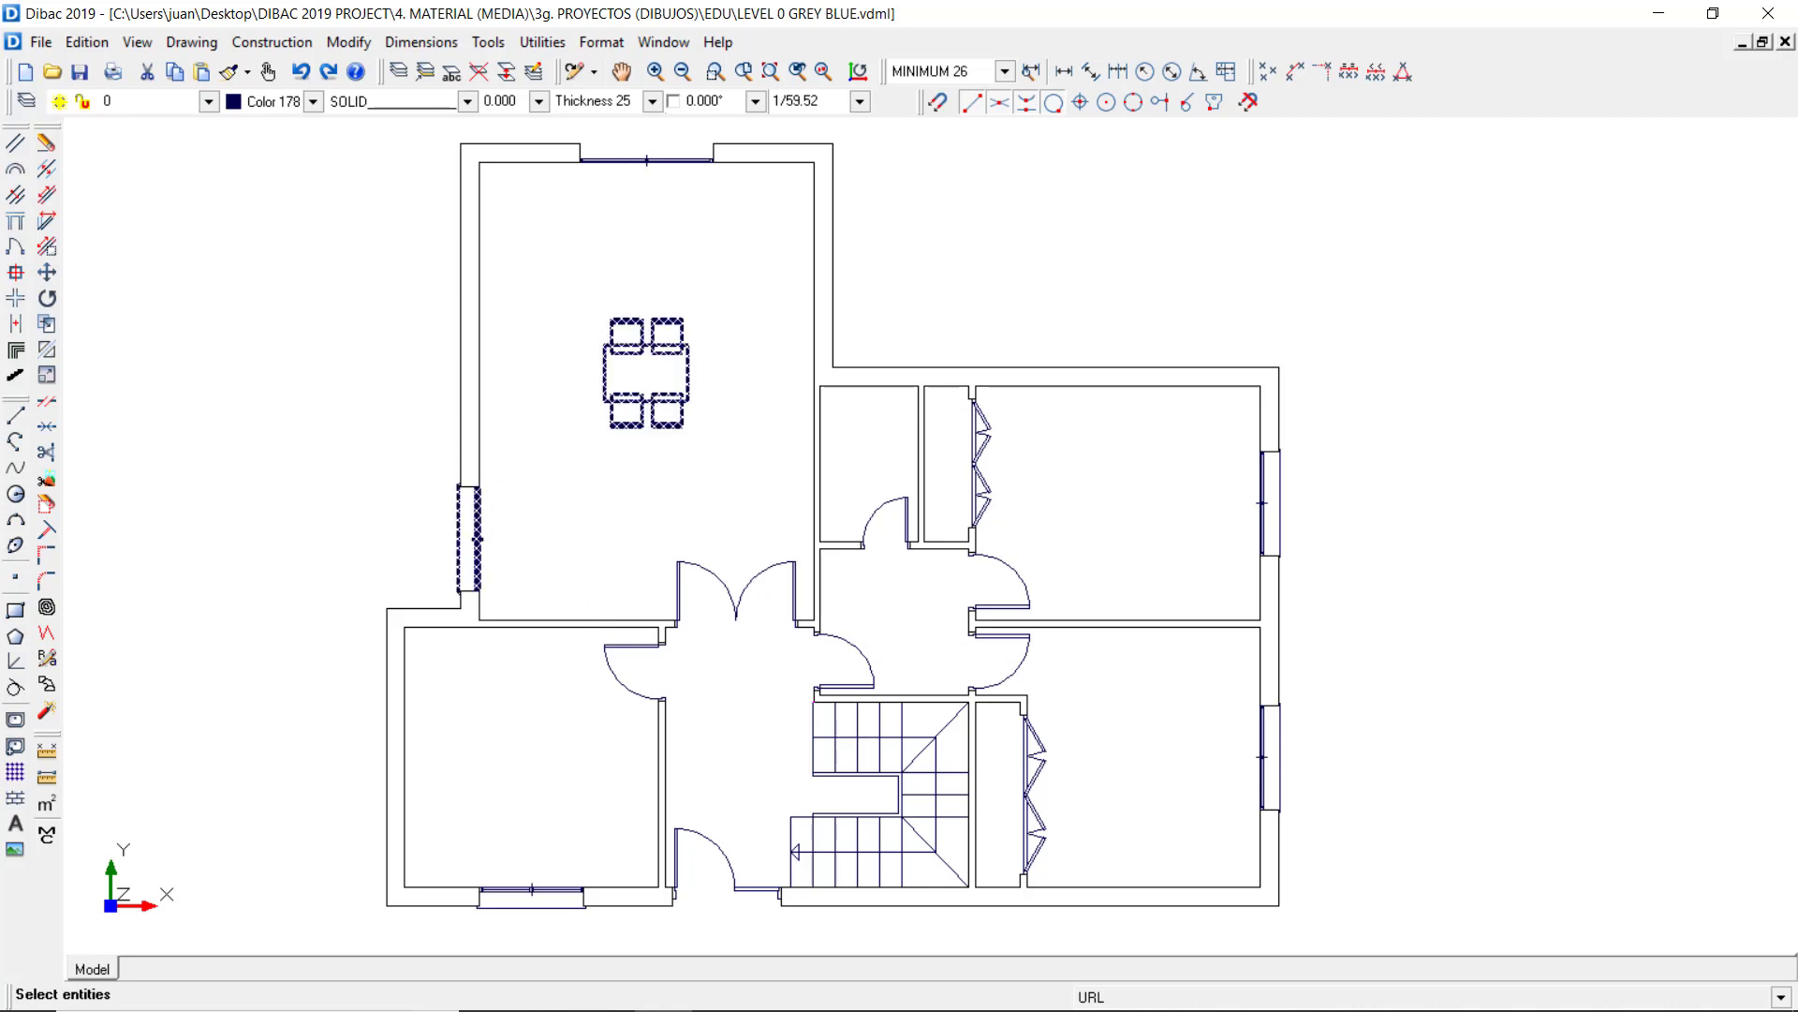
key("Escape")
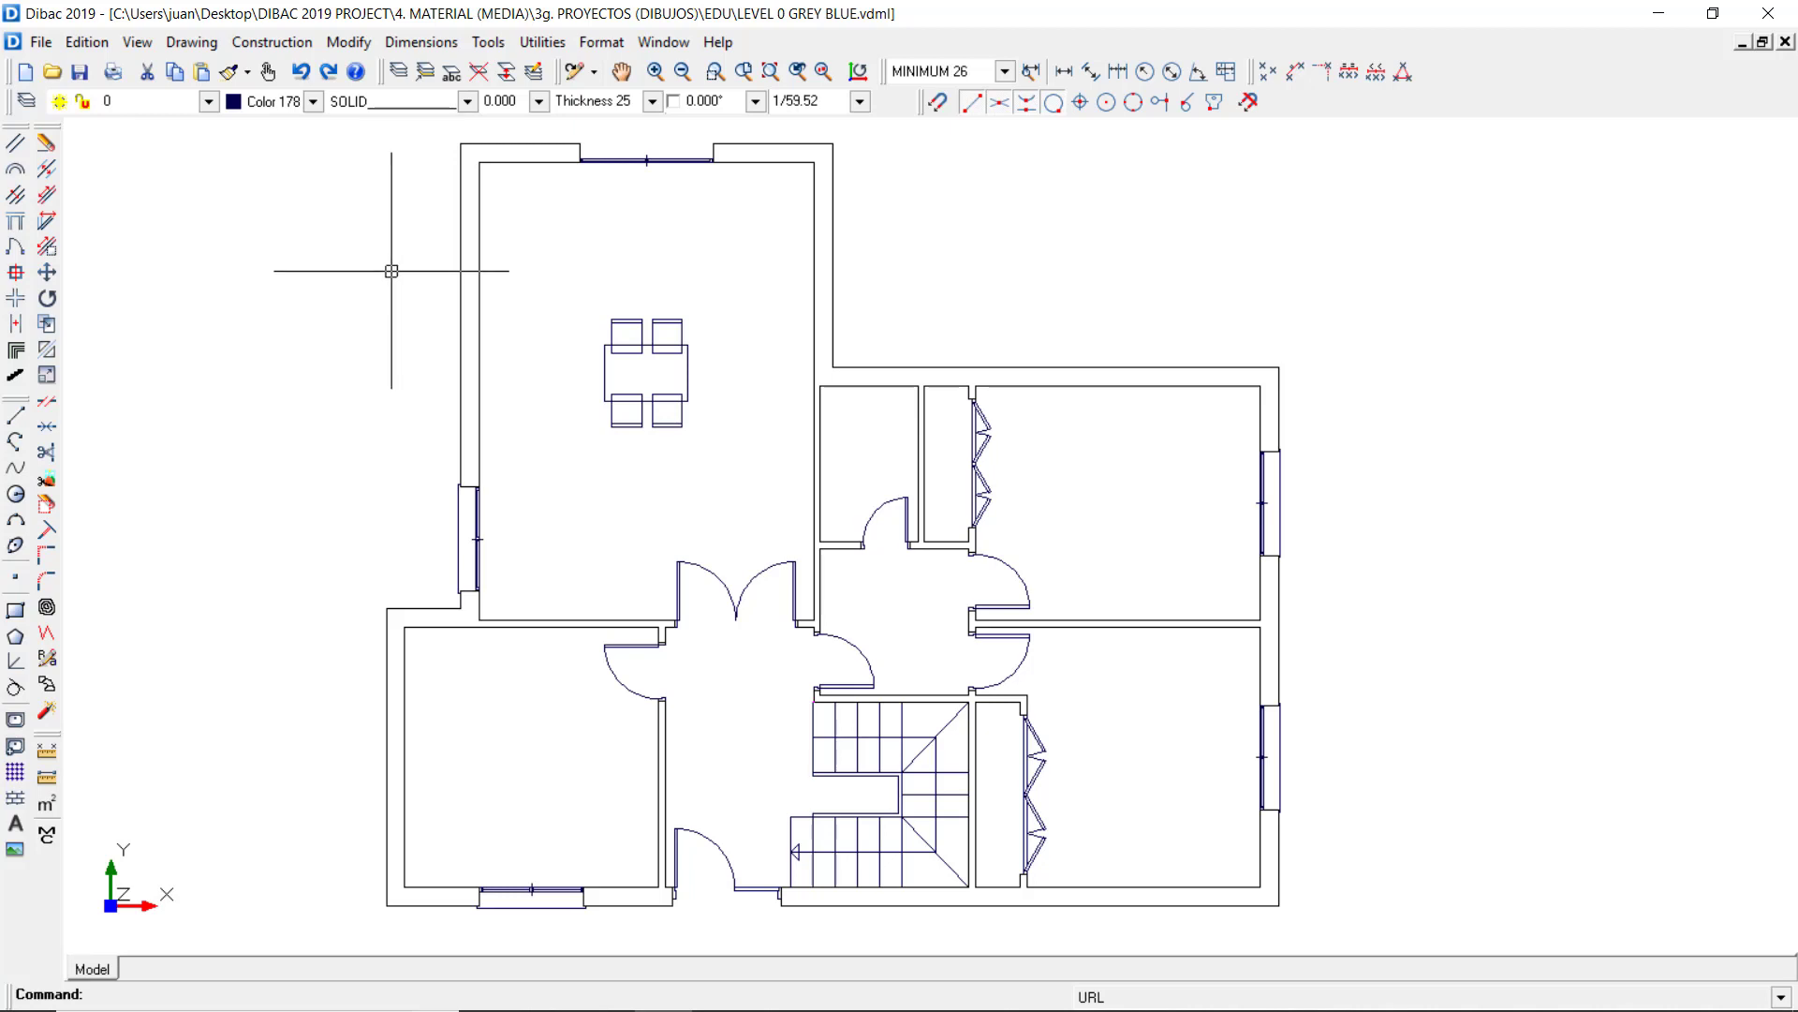
Step: Start a new hyperlink with the Discard path option ticked so only the file name is kept
left_click(268, 73)
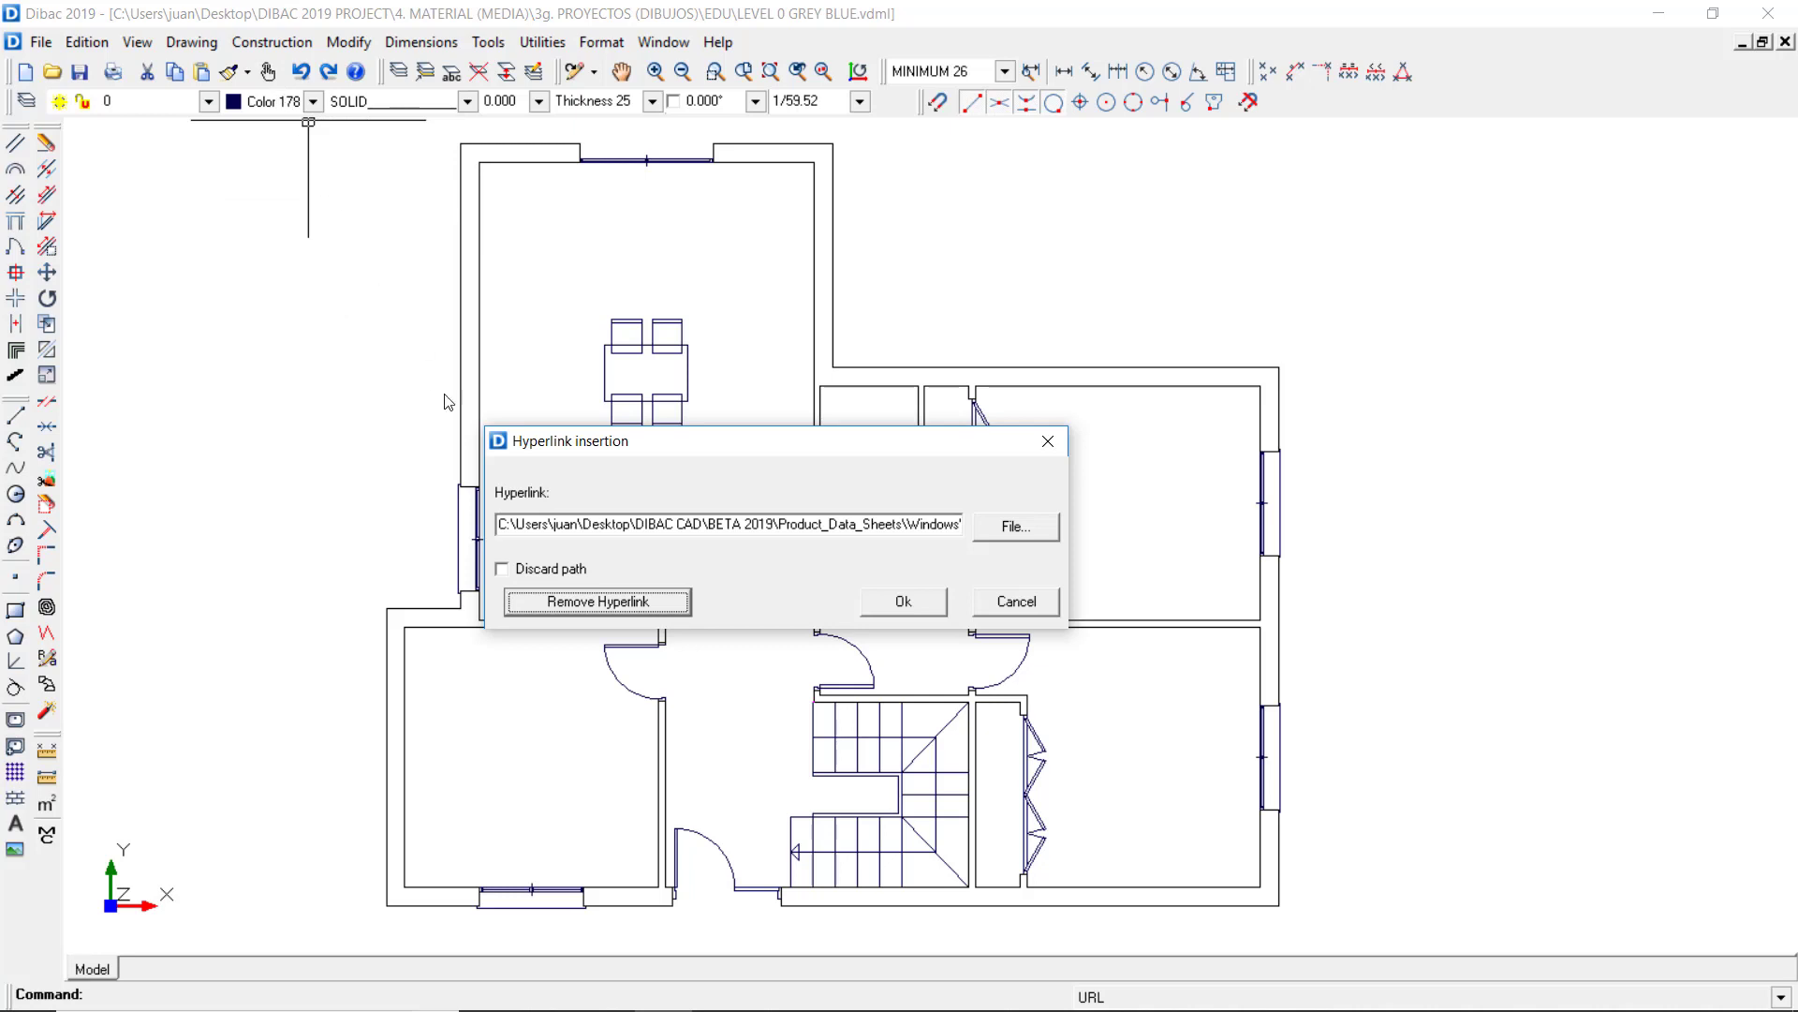
left_click(503, 570)
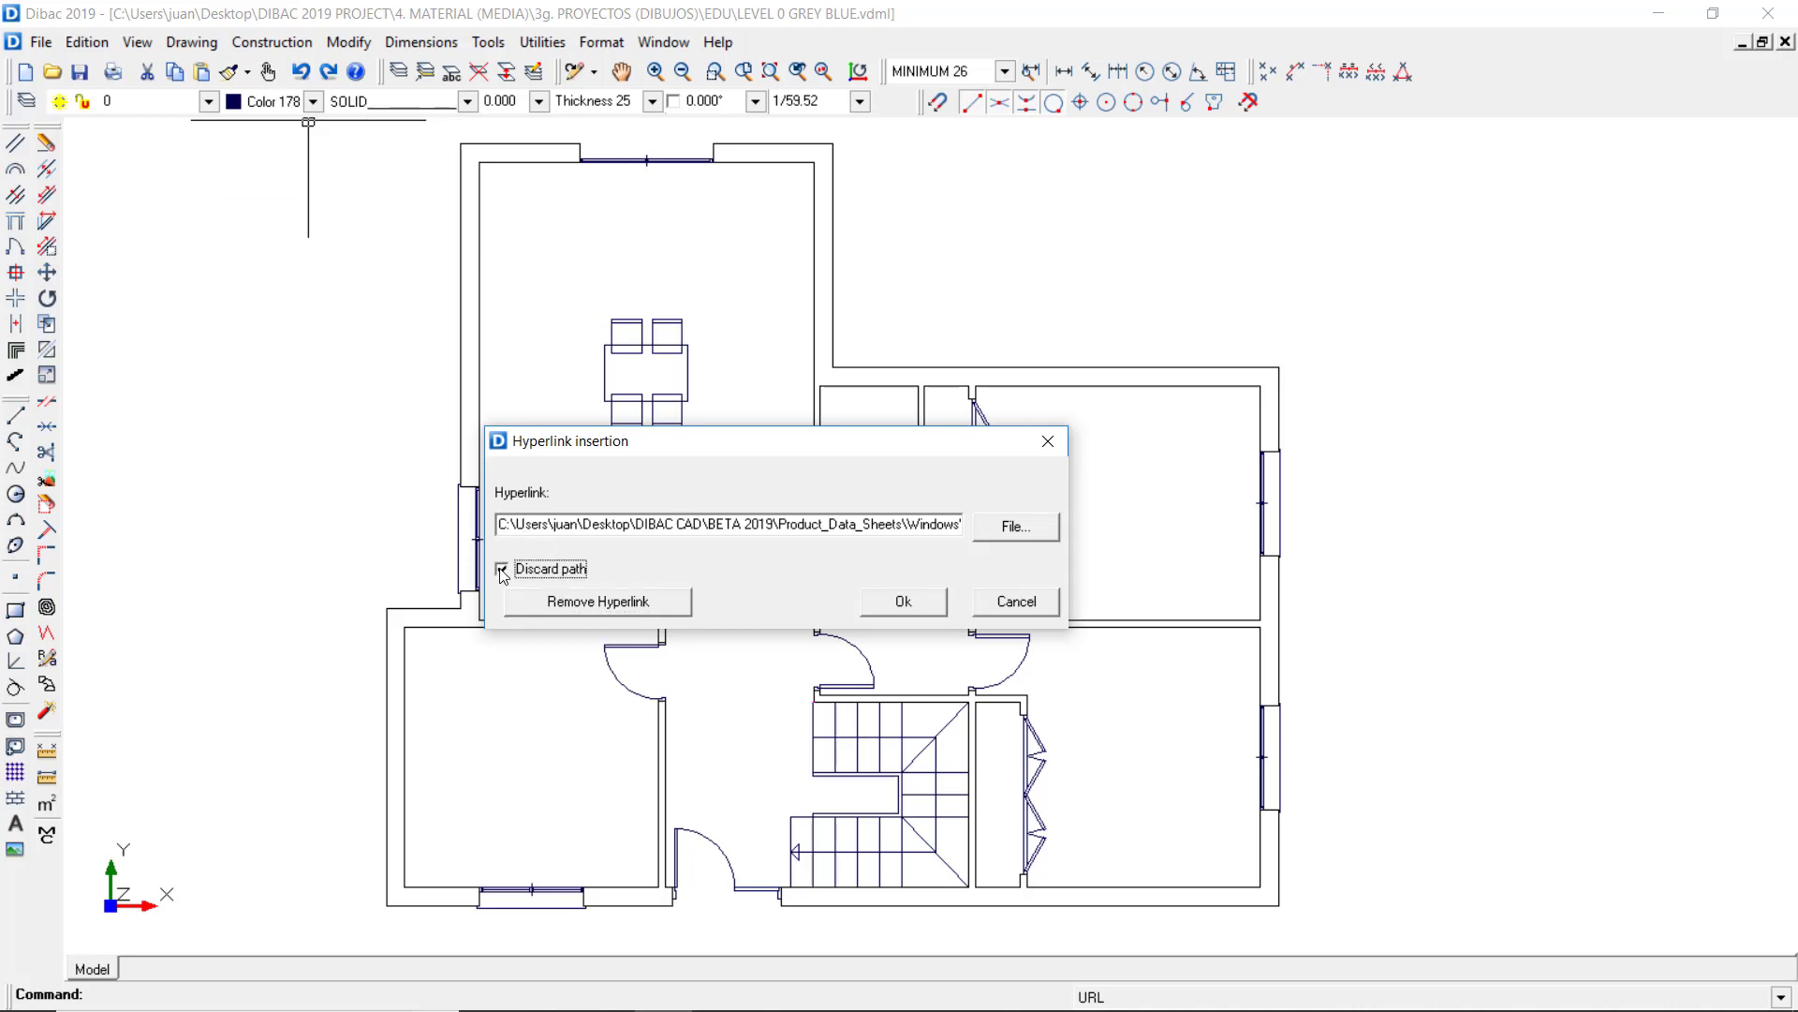